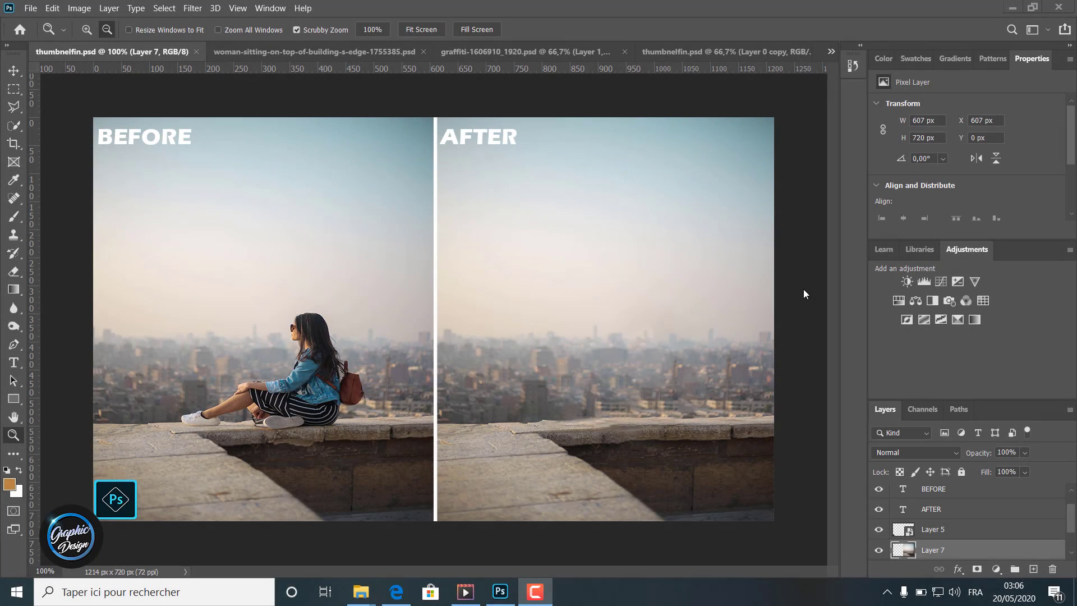
# Zoom into the seated-woman photo and compare Layer 1 on and off, leaving it hidden
pyautogui.click(222, 47)
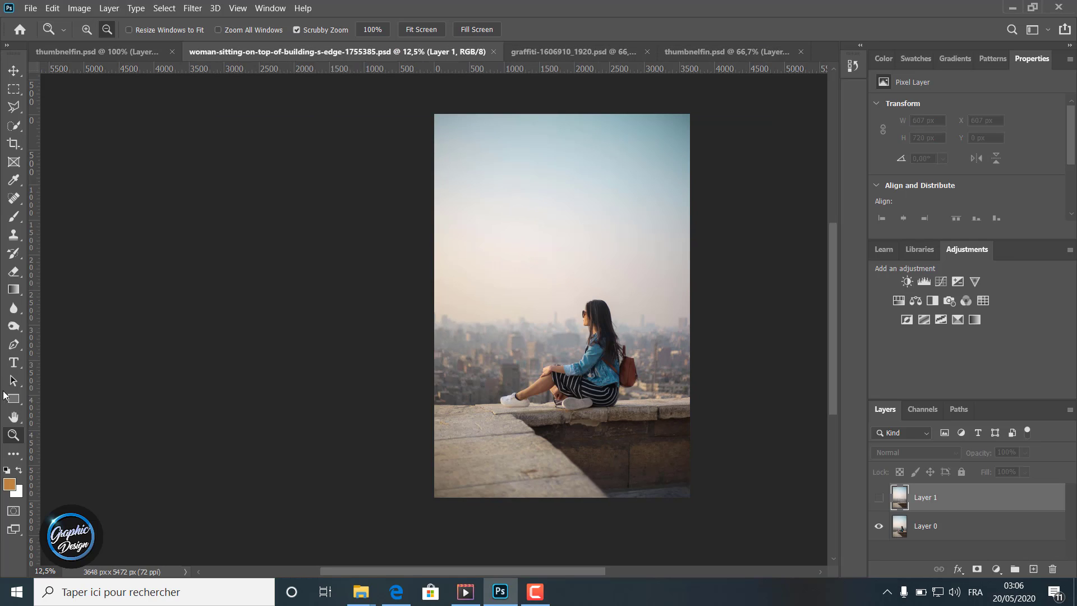
pyautogui.keyDown('alt'); pyautogui.click(202, 344); pyautogui.keyUp('alt')
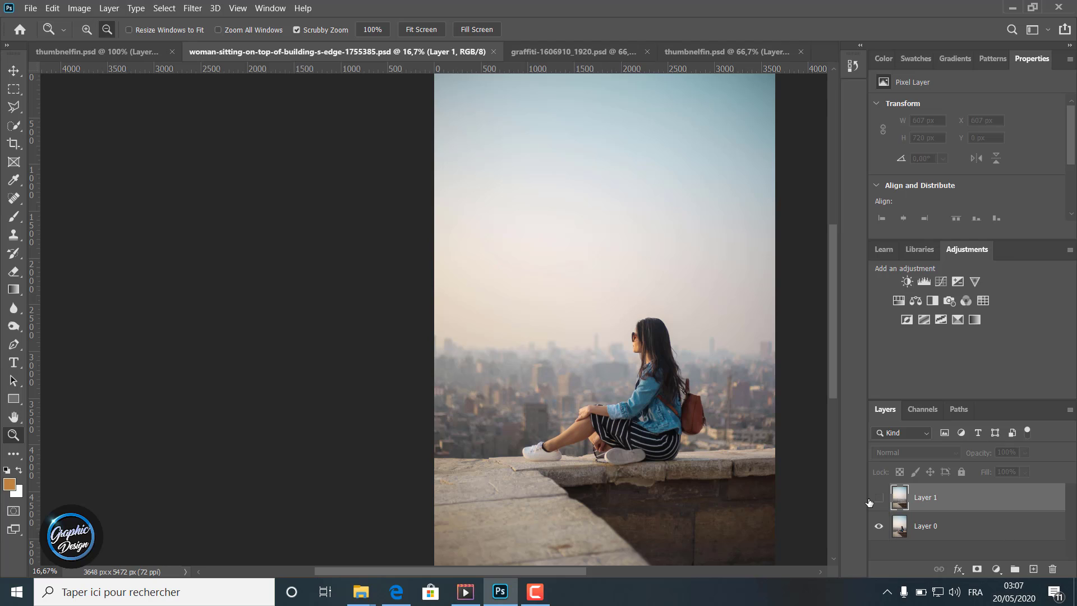
pyautogui.click(878, 498)
pyautogui.click(877, 497)
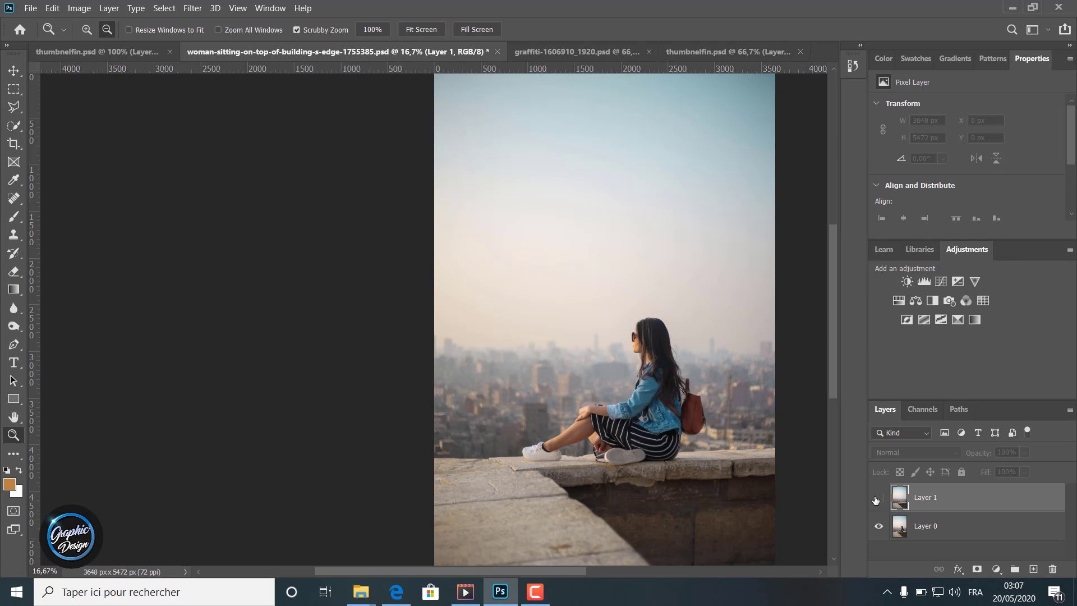
pyautogui.click(877, 498)
pyautogui.click(878, 497)
pyautogui.click(878, 497)
pyautogui.click(878, 497)
# Compare the graffiti photo with its clean brick layer, leaving Layer 1 hidden
pyautogui.click(536, 49)
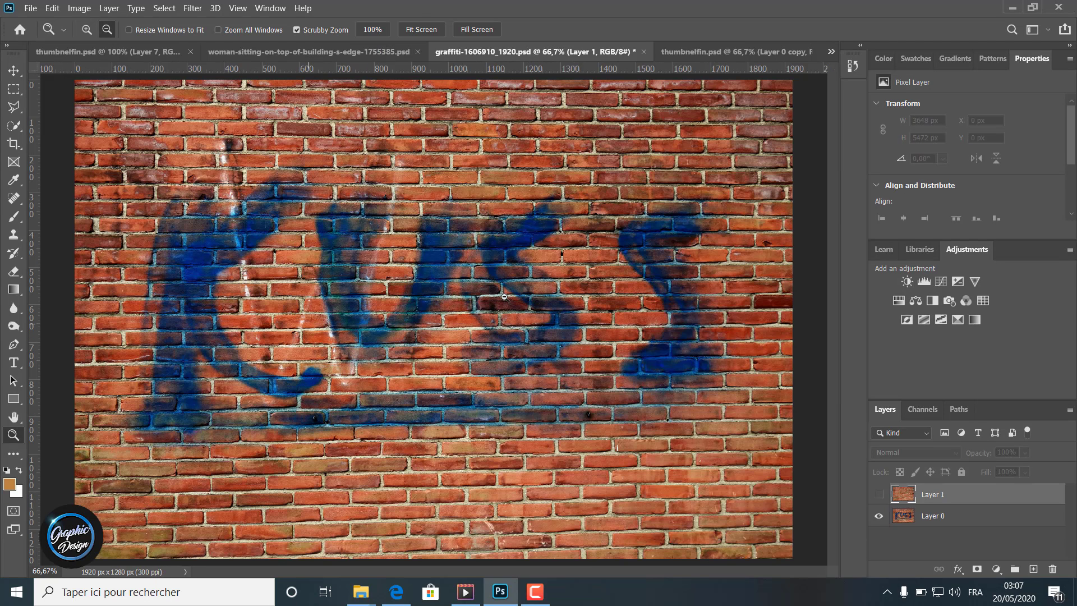
pyautogui.click(879, 495)
pyautogui.click(878, 495)
pyautogui.click(879, 495)
pyautogui.click(879, 495)
pyautogui.click(879, 495)
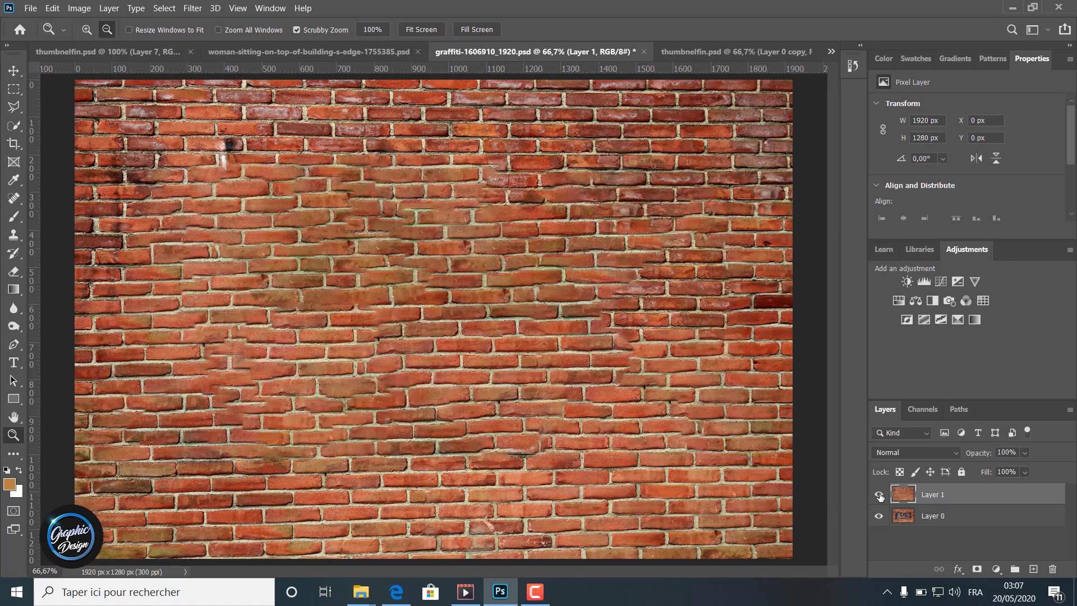
pyautogui.click(879, 496)
pyautogui.click(879, 495)
pyautogui.click(879, 495)
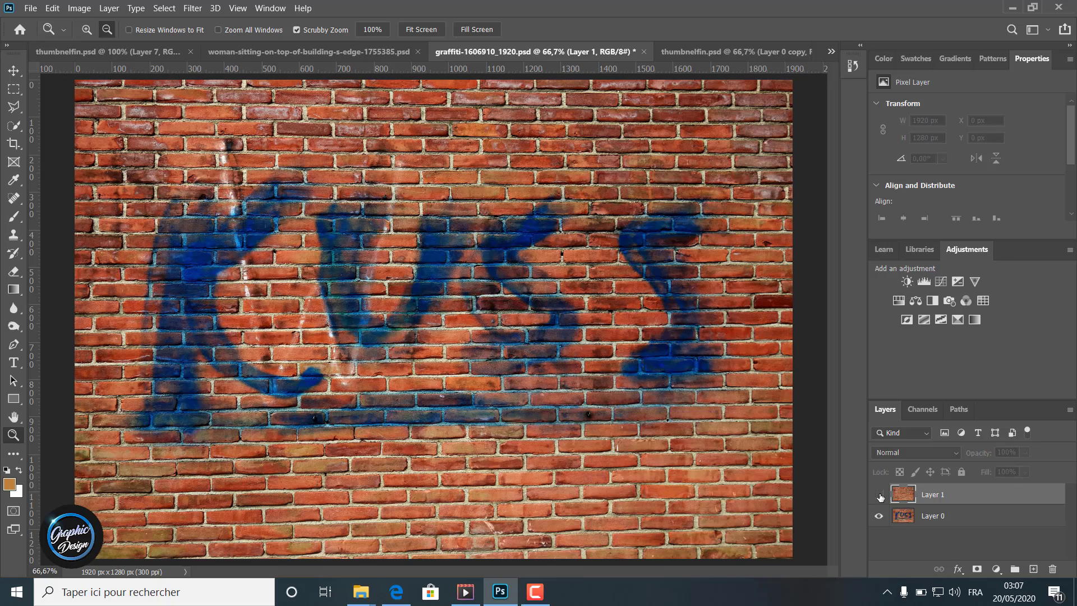
# Compare the coffee photo with its cup-free Layer 0 copy, then return to the before/after thumbnail
pyautogui.click(702, 46)
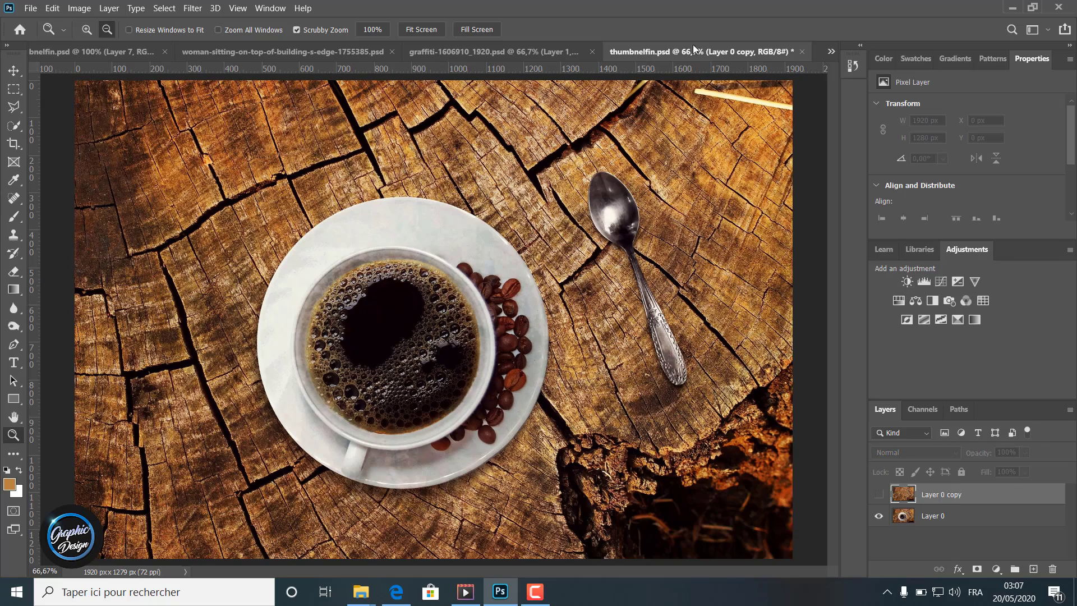
pyautogui.click(879, 496)
pyautogui.click(879, 495)
pyautogui.click(879, 495)
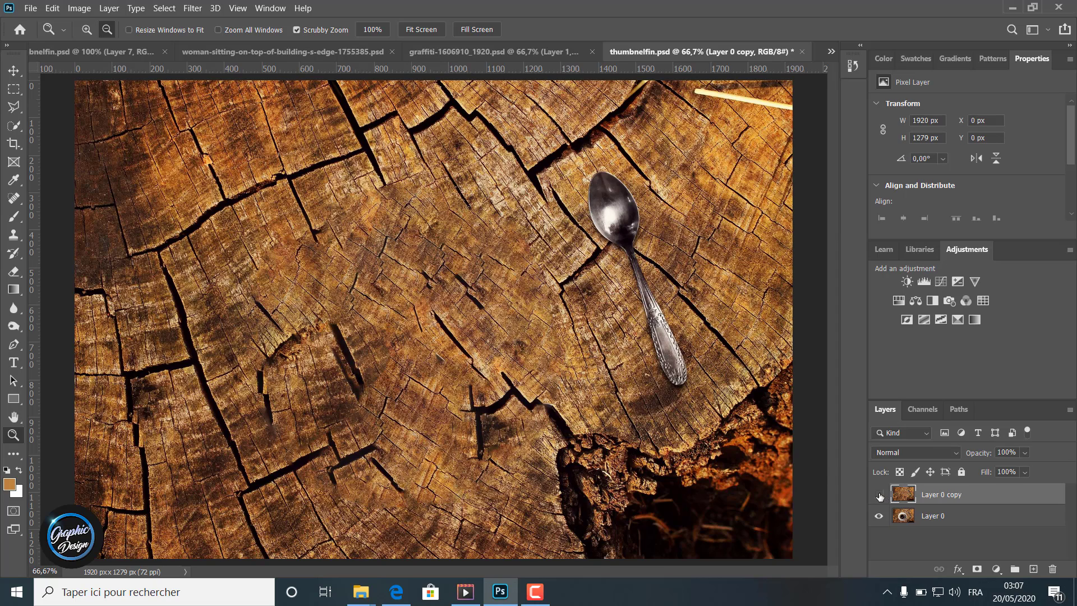
pyautogui.click(879, 495)
pyautogui.click(68, 52)
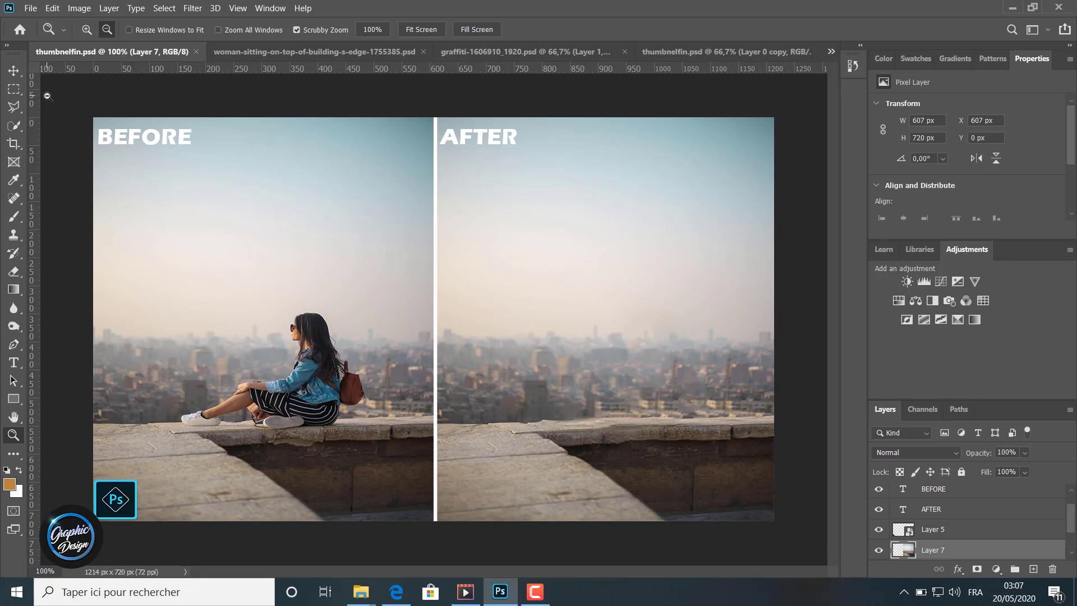
# In the woman photo, trash the old Layer 1, zoom in, and duplicate Layer 0 with Ctrl+J
pyautogui.click(239, 50)
pyautogui.moveTo(956, 505); pyautogui.dragTo(1052, 570)
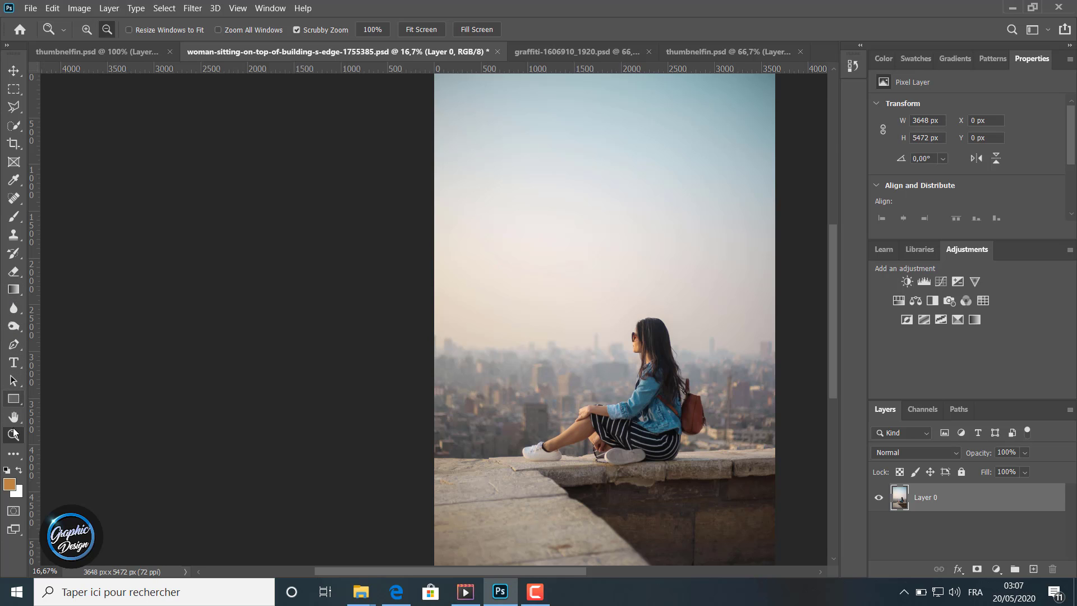
pyautogui.keyDown('alt'); pyautogui.click(341, 372); pyautogui.keyUp('alt')
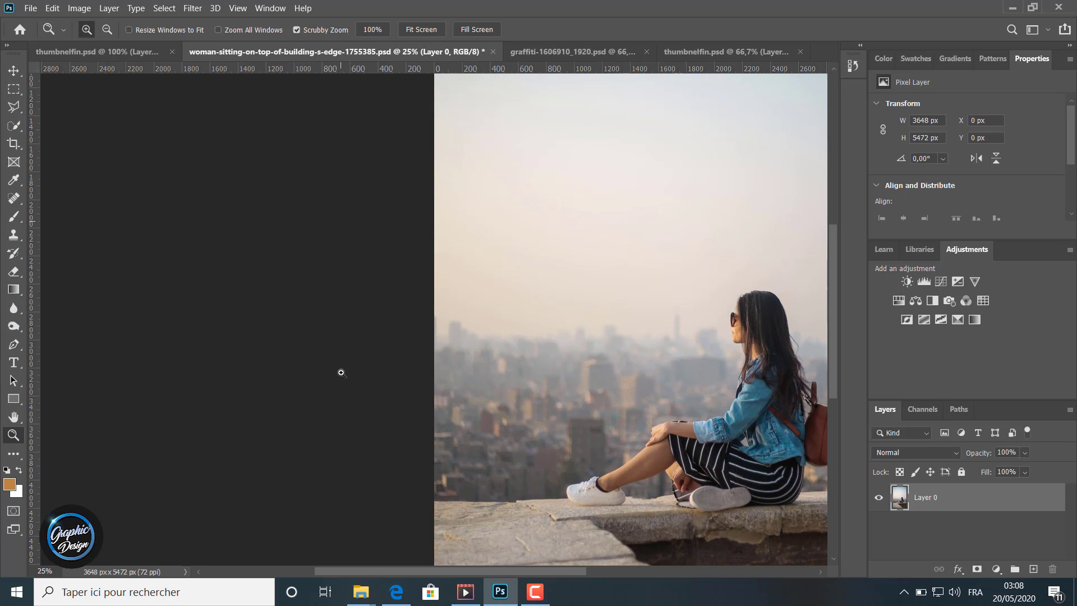
pyautogui.moveTo(502, 571); pyautogui.dragTo(585, 571)
pyautogui.scroll(-3, 374, 430)
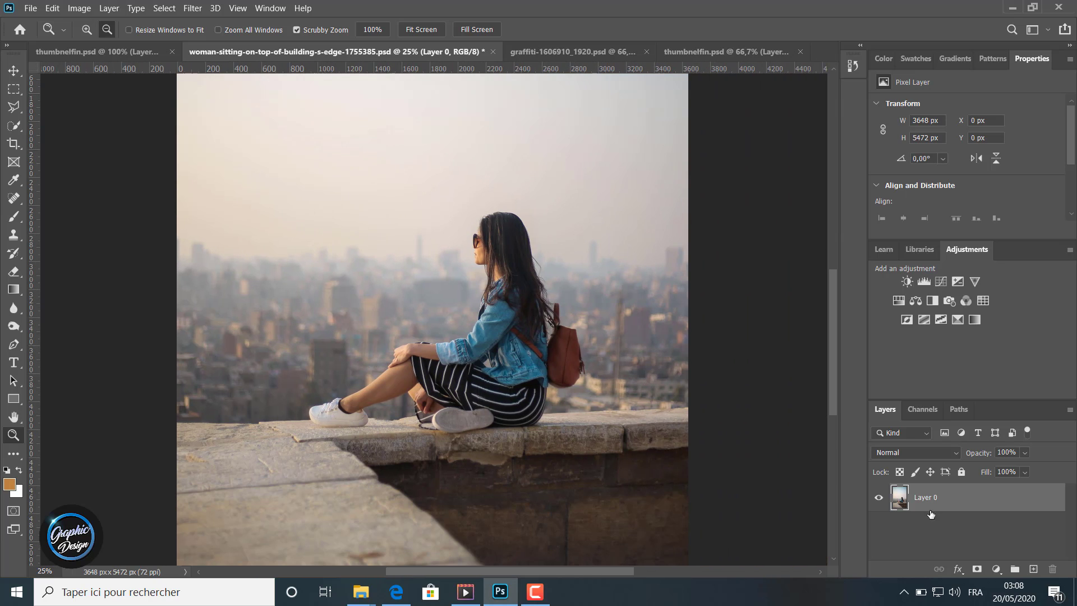
pyautogui.hotkey('ctrl', 'j')
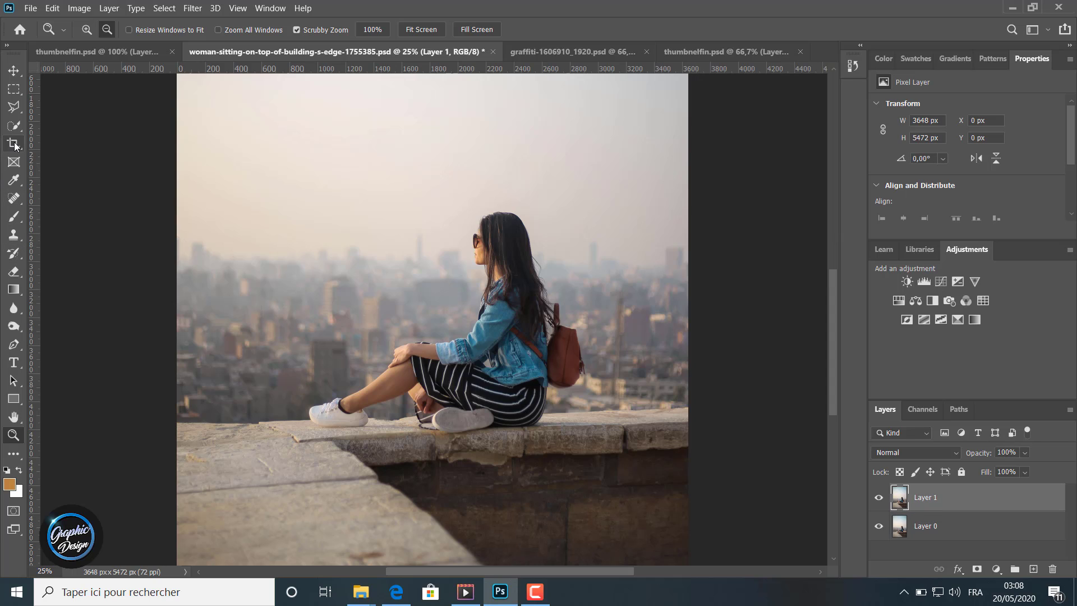
# Switch to the Polygonal Lasso and outline the woman's face, hair and backpack
pyautogui.click(14, 106)
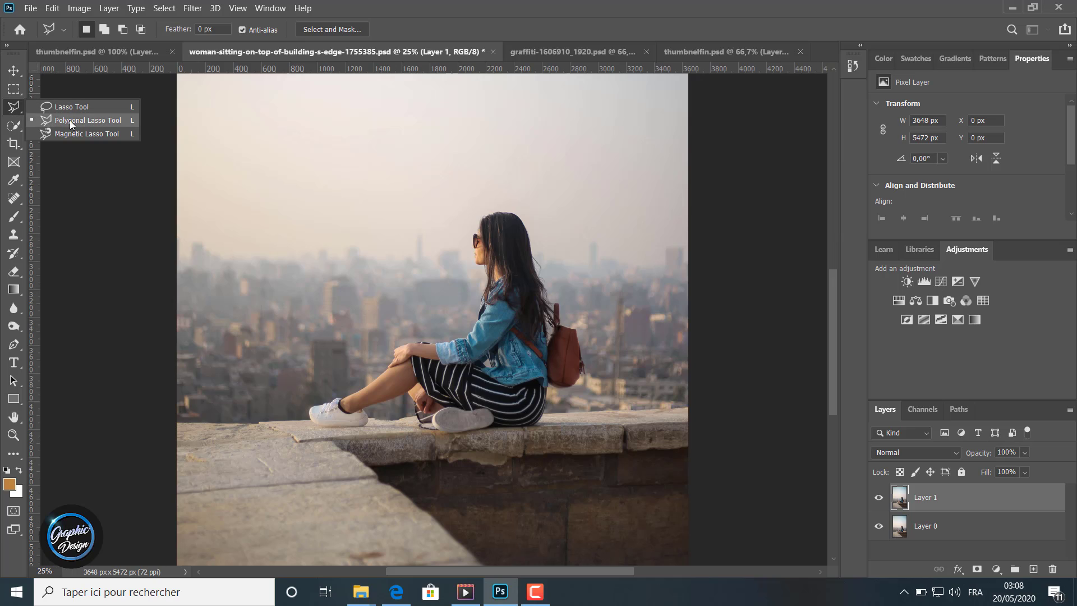
pyautogui.click(77, 124)
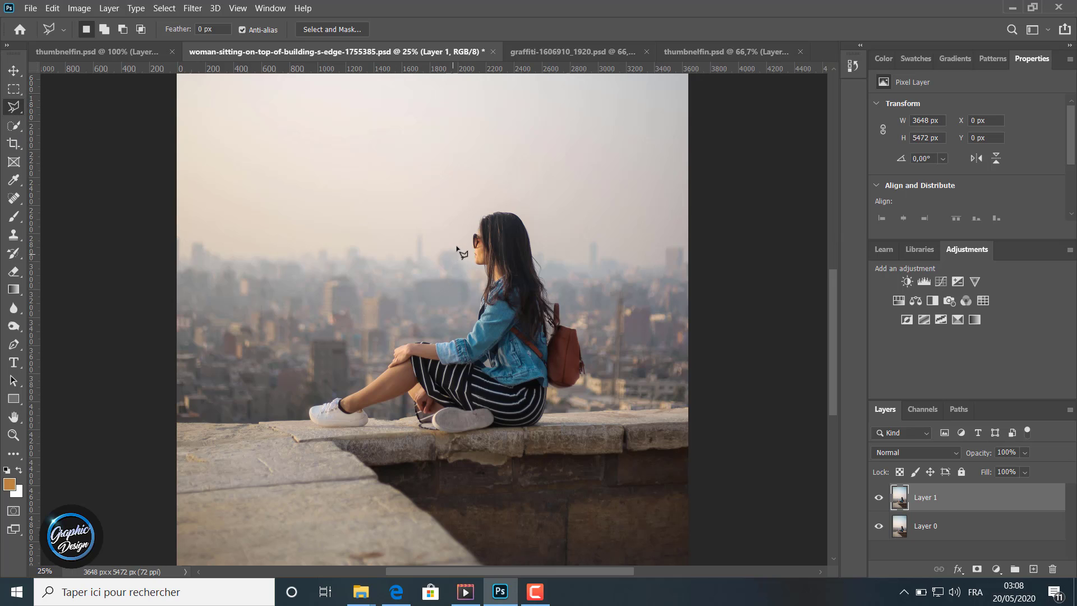
pyautogui.click(457, 245)
pyautogui.click(479, 204)
pyautogui.click(517, 204)
pyautogui.click(555, 293)
pyautogui.click(594, 387)
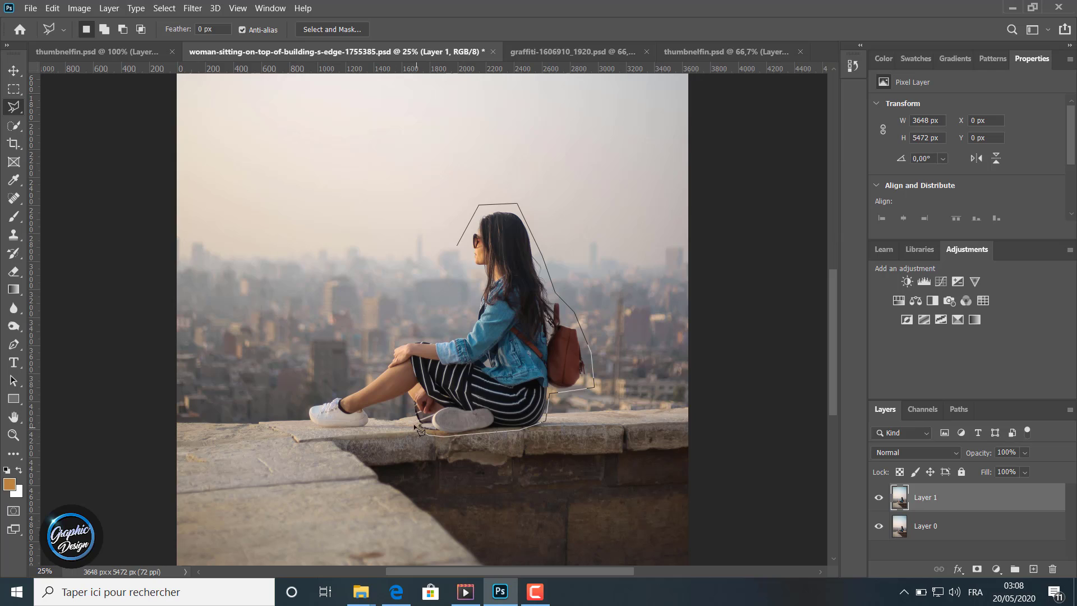
# Continue the outline under her shoes and up past knee, arm and chin to close it
pyautogui.click(379, 410)
pyautogui.click(364, 428)
pyautogui.click(309, 429)
pyautogui.click(303, 405)
pyautogui.click(402, 335)
pyautogui.click(470, 318)
pyautogui.click(476, 268)
pyautogui.click(459, 244)
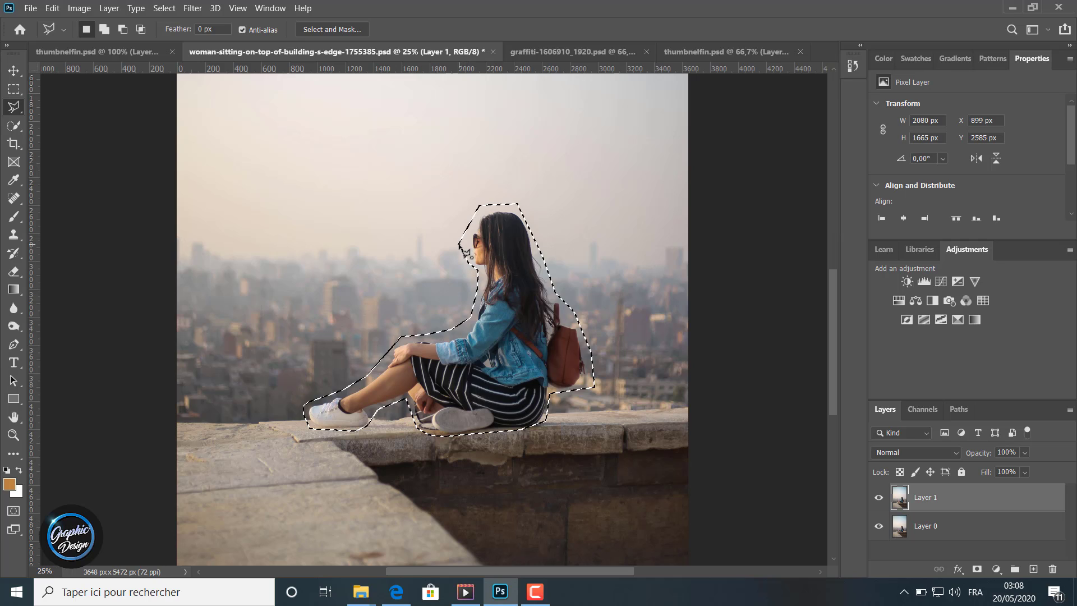
pyautogui.click(53, 9)
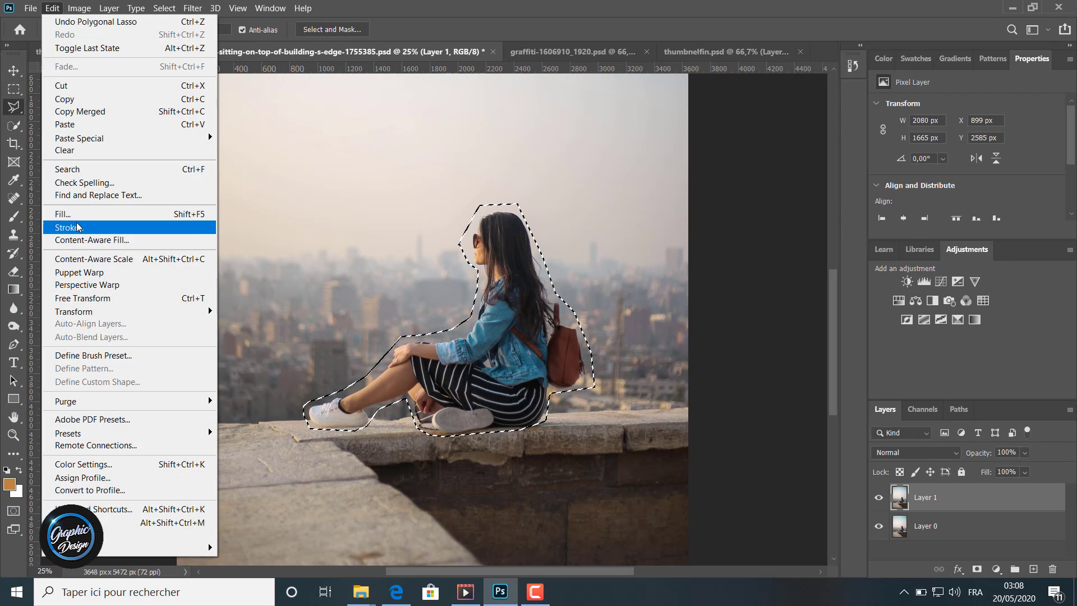
# Fill the selection with Content-Aware contents and Color Adaptation on, then deselect
pyautogui.click(62, 214)
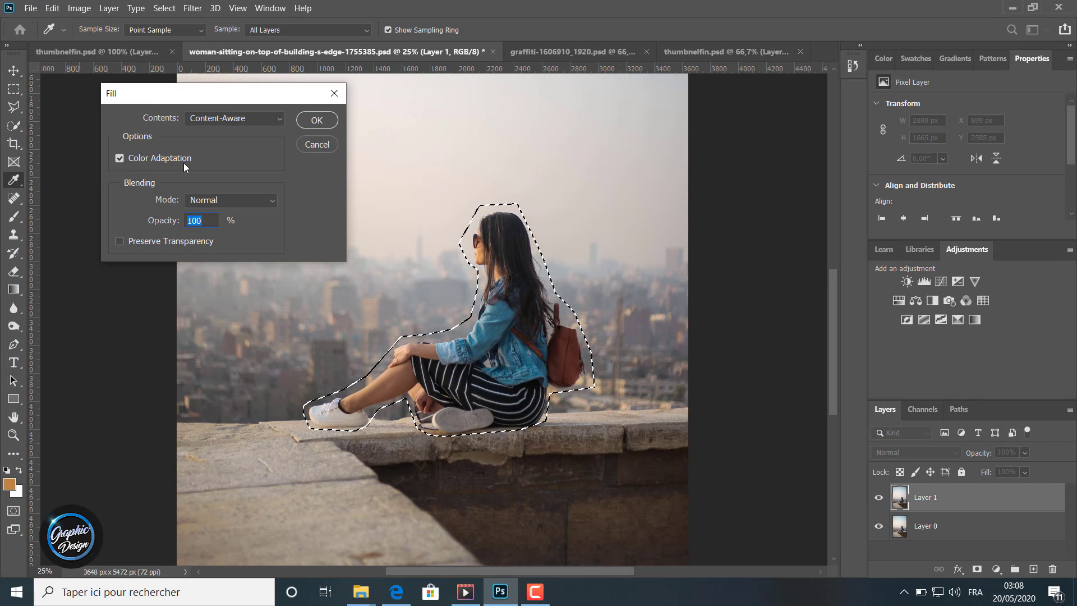
pyautogui.click(218, 118)
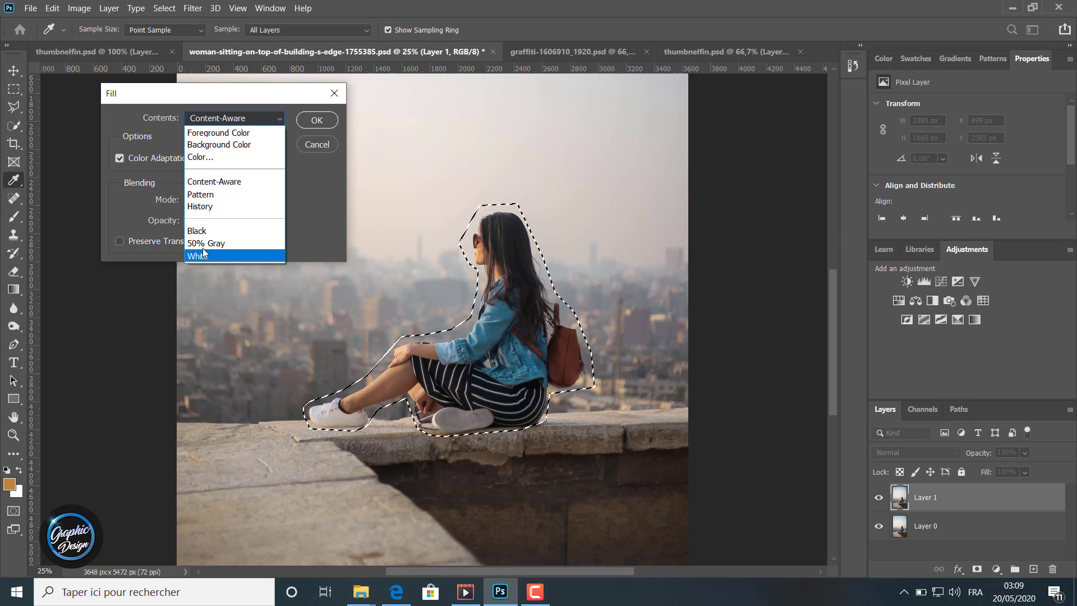
pyautogui.click(206, 183)
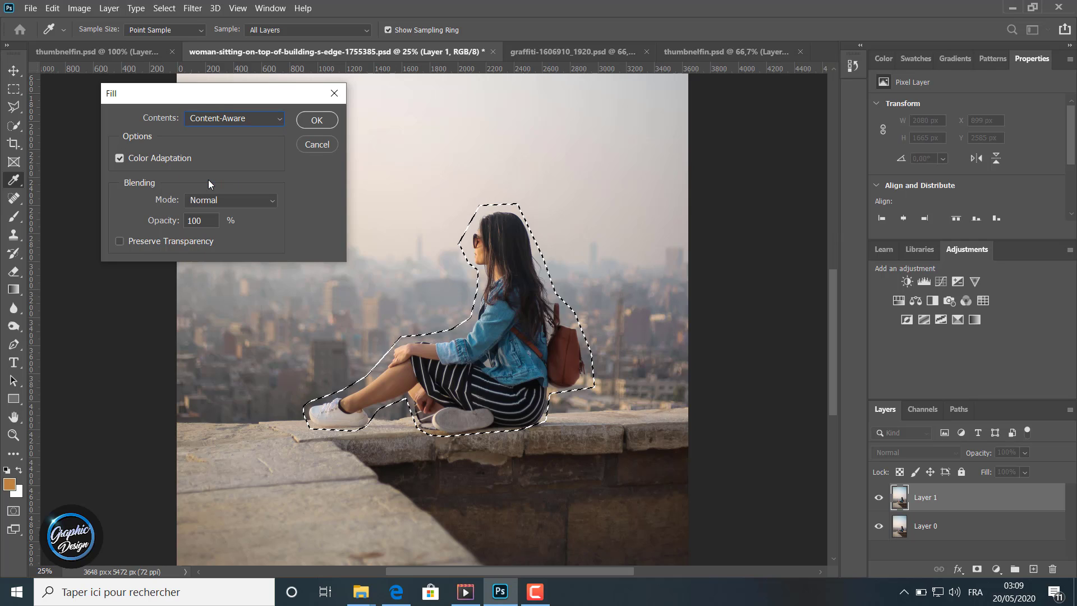
pyautogui.click(137, 158)
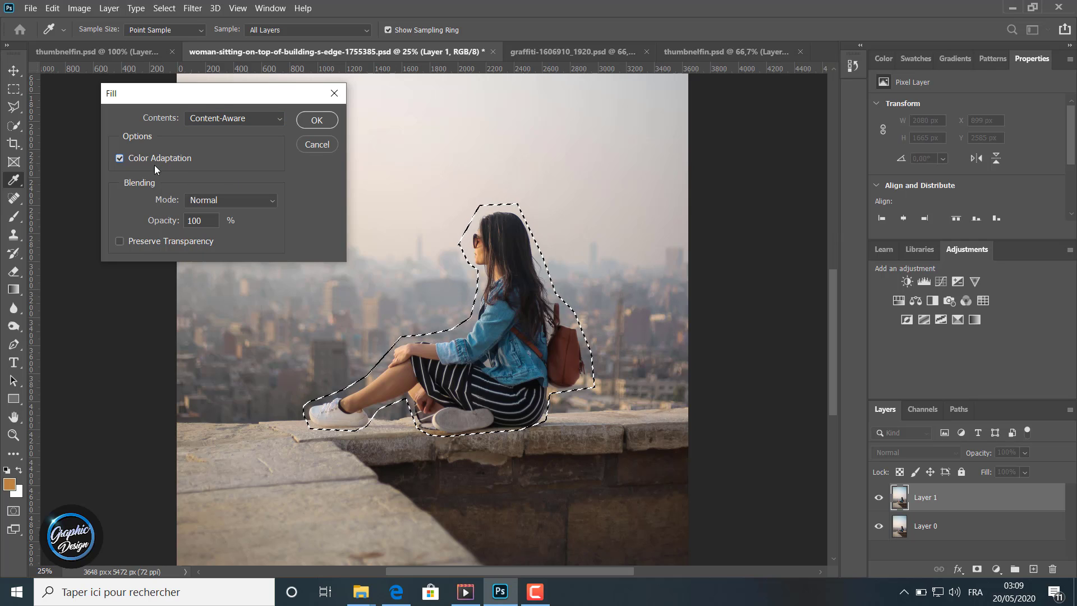
pyautogui.click(311, 117)
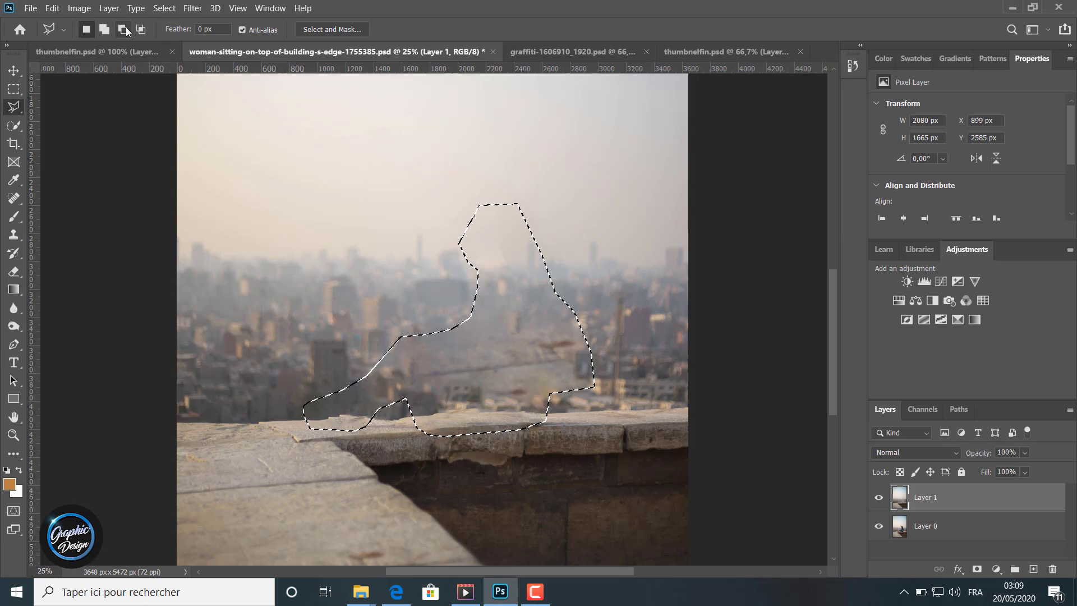
pyautogui.click(163, 9)
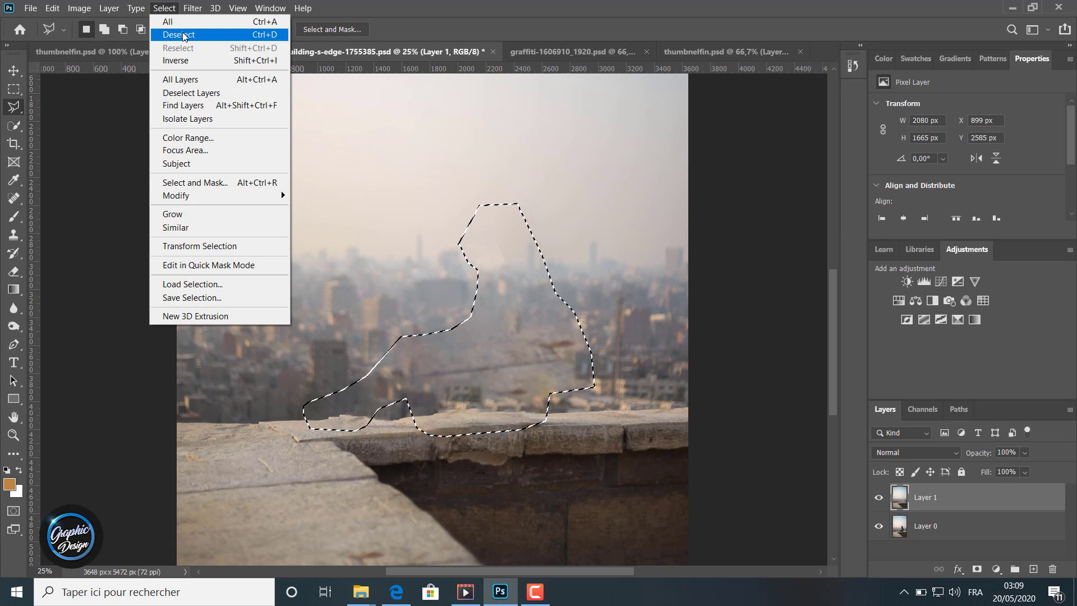
pyautogui.click(177, 32)
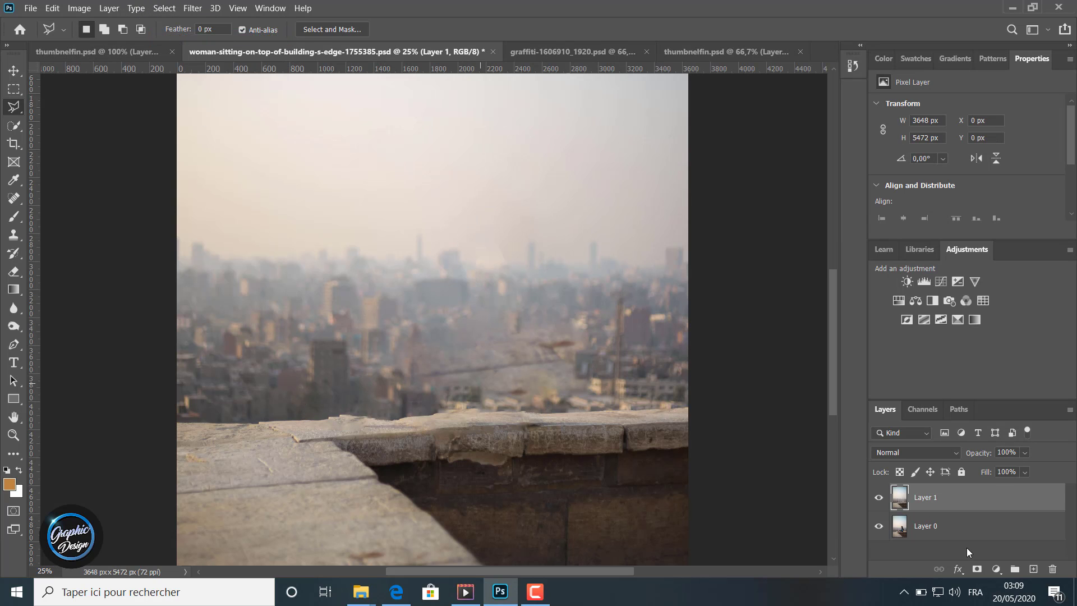
# Toggle the filled Layer 1 on and off to compare it with the original woman photo
pyautogui.click(878, 497)
pyautogui.click(878, 497)
pyautogui.click(878, 498)
pyautogui.click(878, 498)
pyautogui.click(878, 497)
pyautogui.click(879, 498)
pyautogui.click(879, 497)
pyautogui.click(878, 498)
pyautogui.click(879, 497)
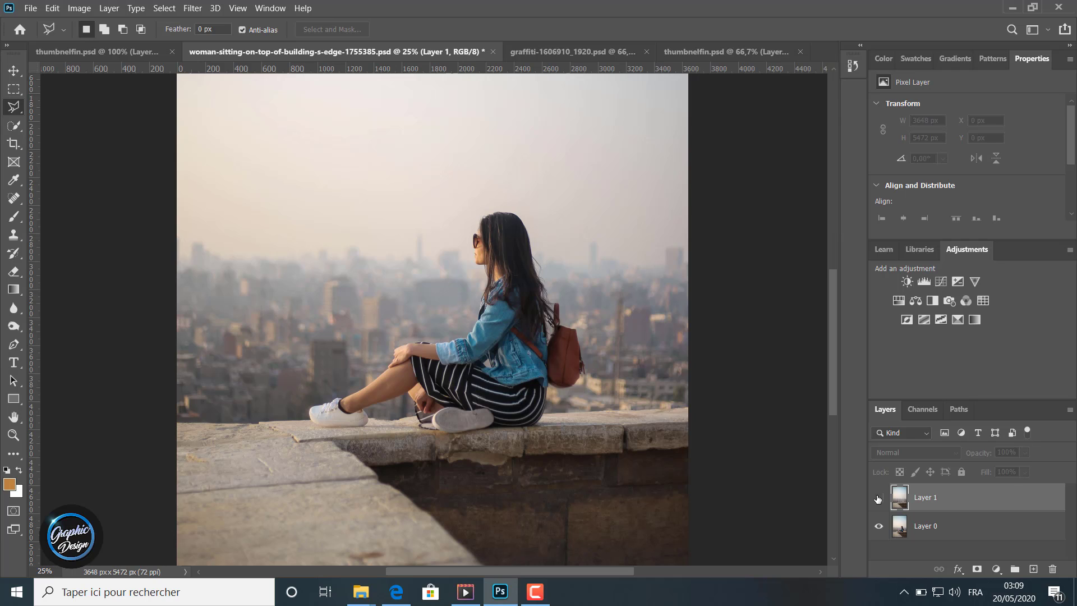
pyautogui.click(878, 497)
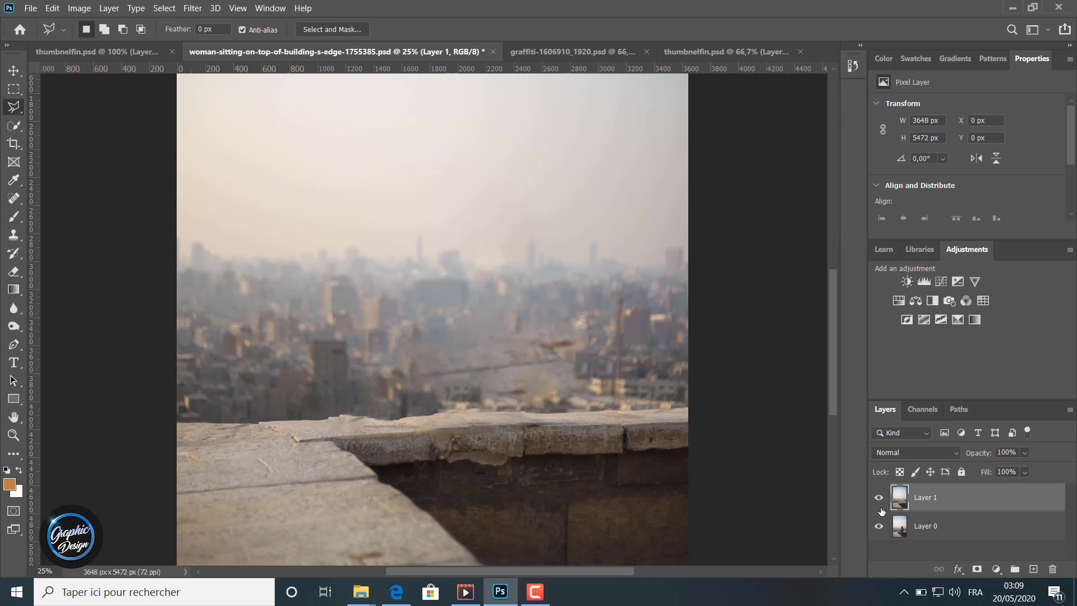
# Lasso the smudged ledge-texture patch just above the wall top
pyautogui.click(446, 323)
pyautogui.click(518, 327)
pyautogui.click(576, 332)
pyautogui.click(552, 406)
pyautogui.click(532, 408)
pyautogui.click(522, 406)
pyautogui.click(442, 356)
pyautogui.click(448, 328)
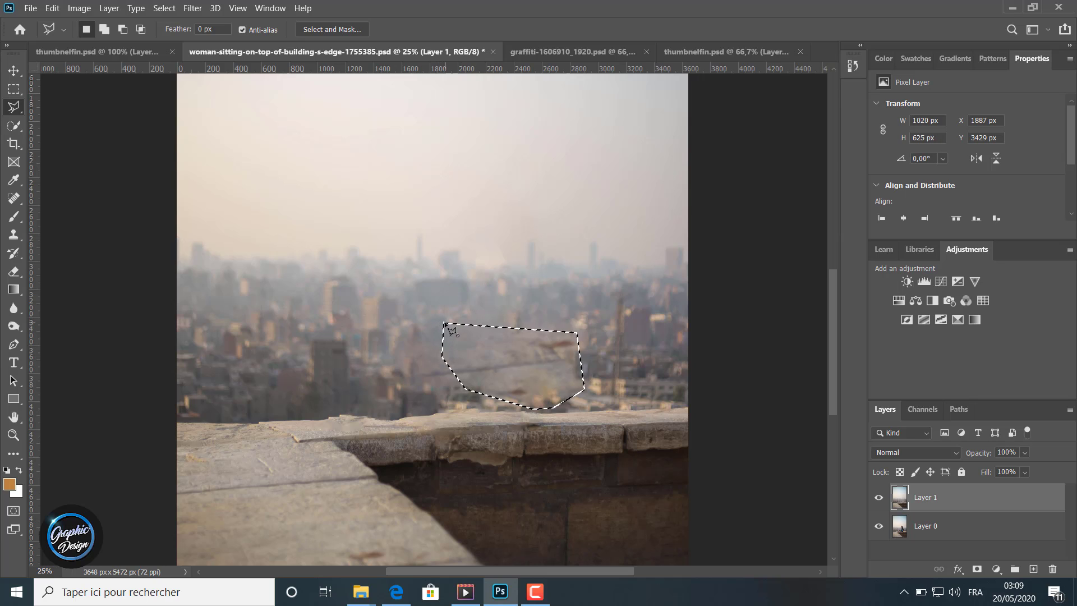
# Content-aware fill the patch with blurred city buildings and deselect
pyautogui.click(53, 8)
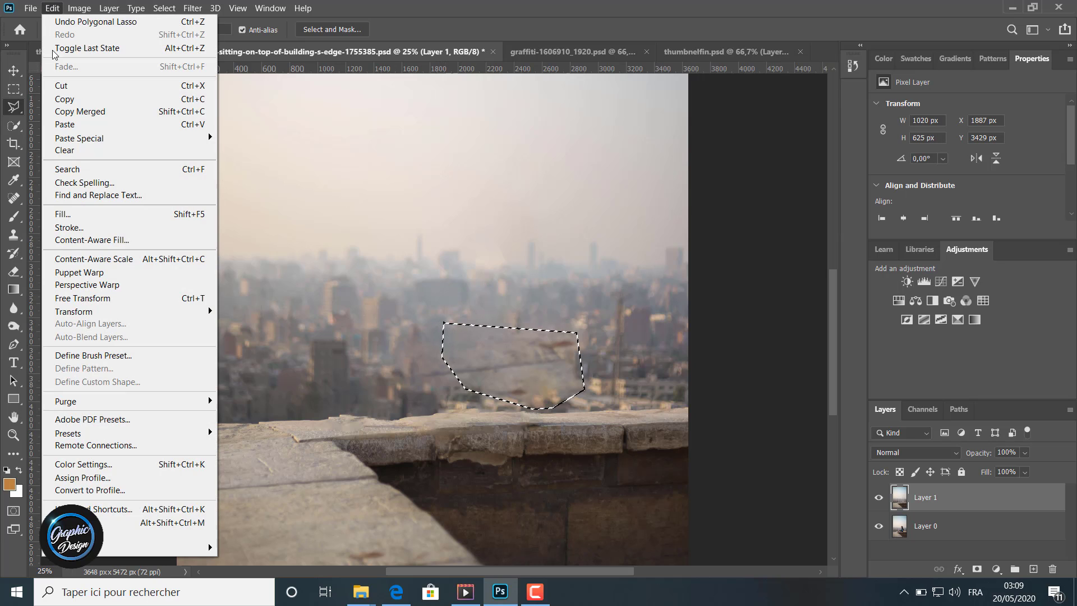
pyautogui.click(71, 212)
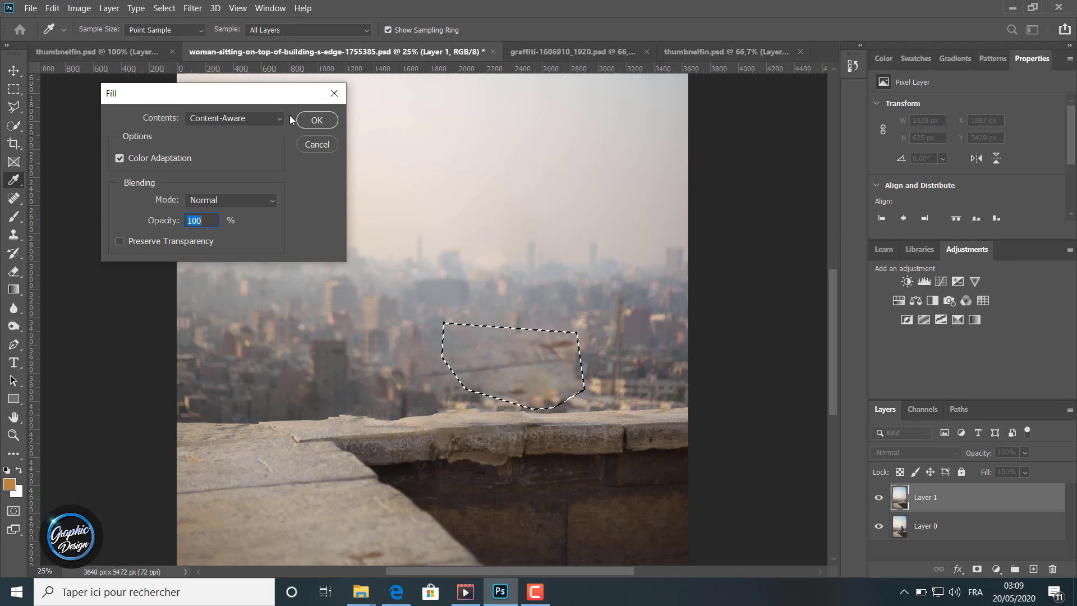
pyautogui.click(303, 121)
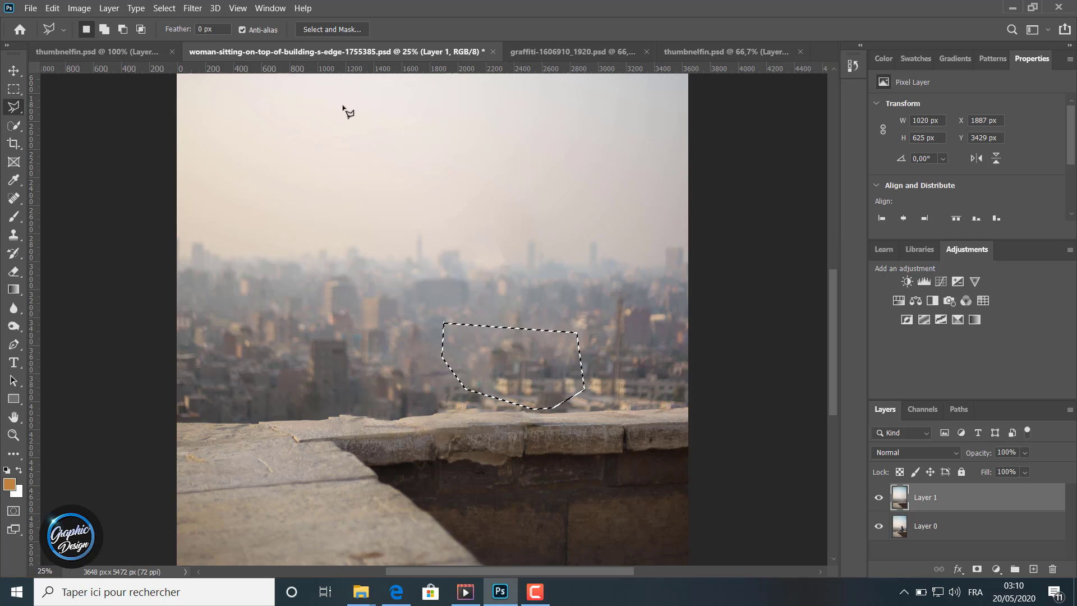
pyautogui.hotkey('ctrl', 'd')
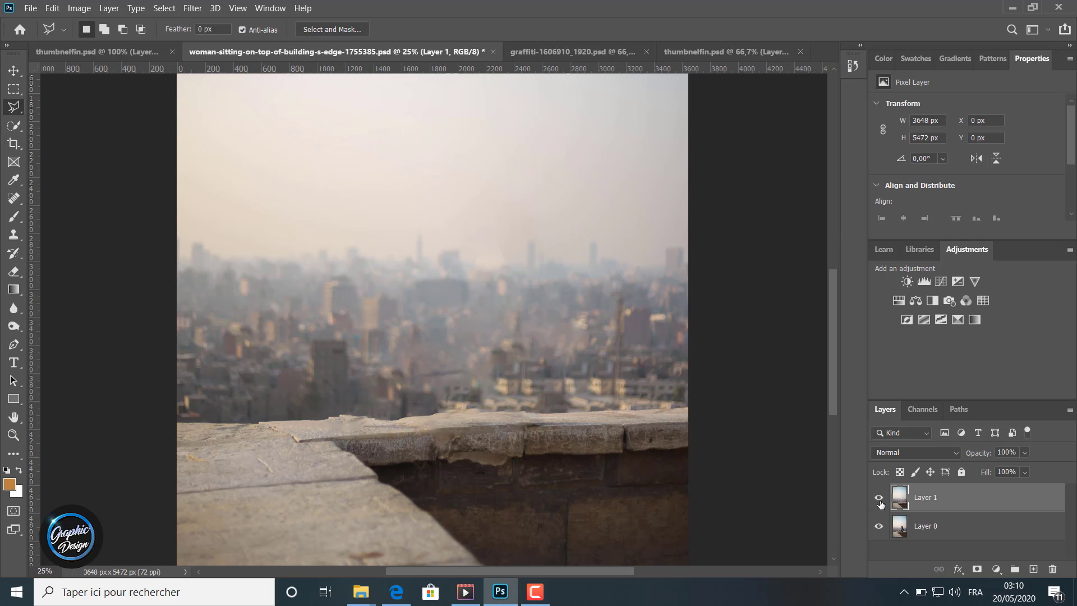
# Toggle Layer 1 to compare the cleaned ledge with the original photo
pyautogui.click(879, 498)
pyautogui.click(880, 498)
pyautogui.click(879, 498)
pyautogui.click(879, 498)
pyautogui.click(879, 498)
pyautogui.click(880, 498)
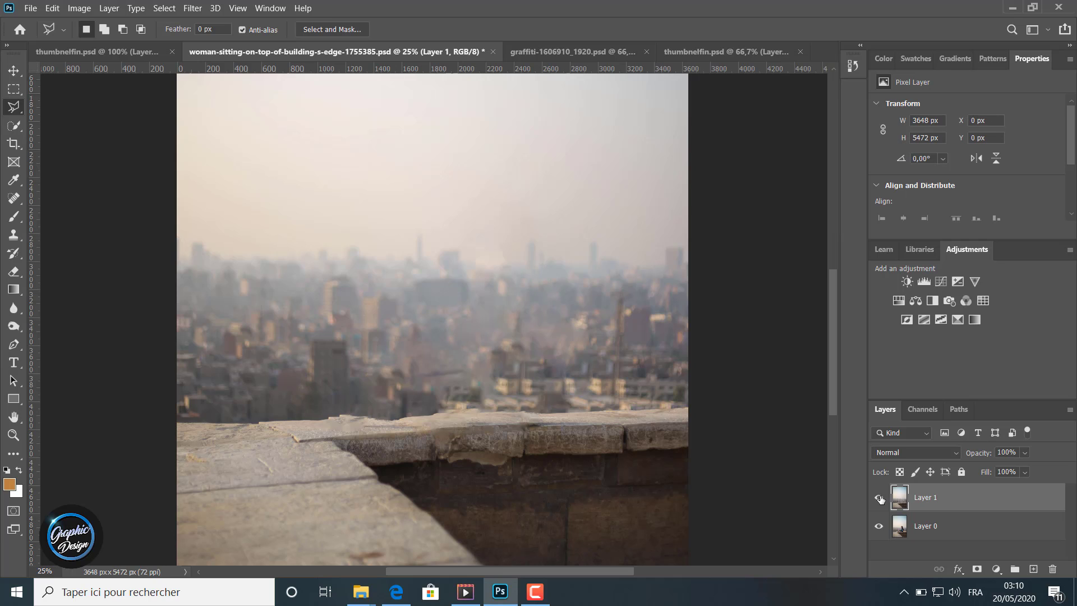
# Lasso another city patch above the ledge, content-aware fill it and deselect
pyautogui.click(404, 325)
pyautogui.click(457, 323)
pyautogui.click(404, 325)
pyautogui.click(52, 8)
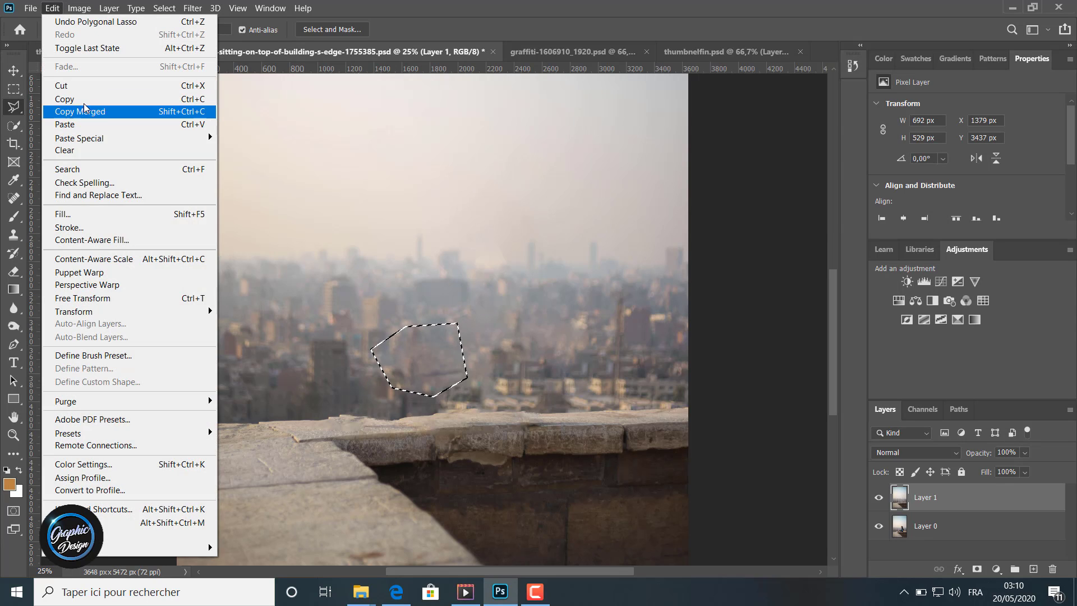
pyautogui.click(98, 216)
pyautogui.click(315, 119)
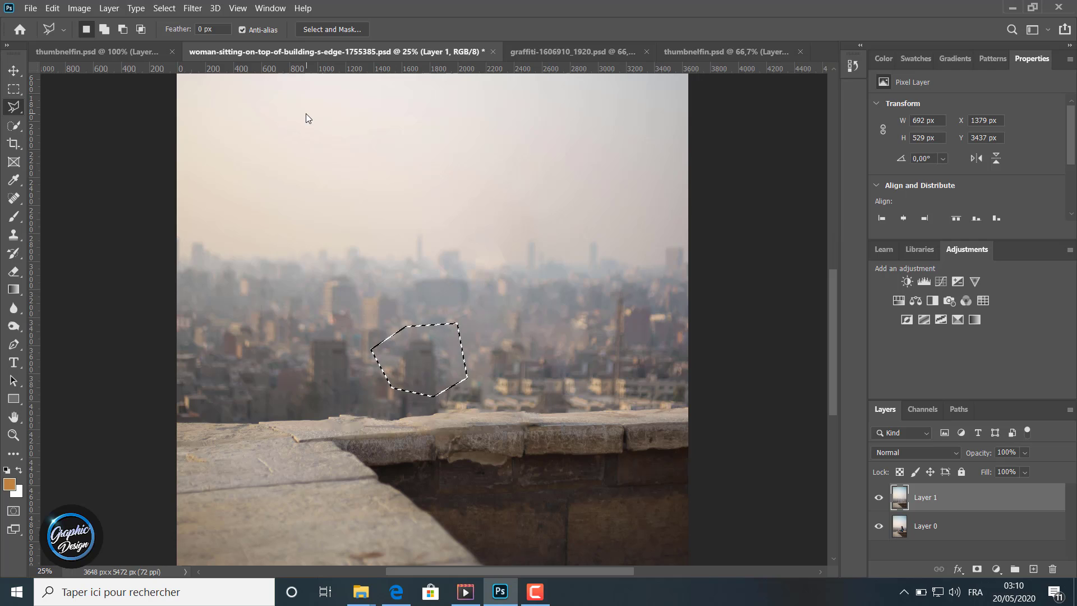
pyautogui.hotkey('ctrl', 'd')
# Toggle Layer 1 again to check the repaired city patch against the original
pyautogui.click(878, 498)
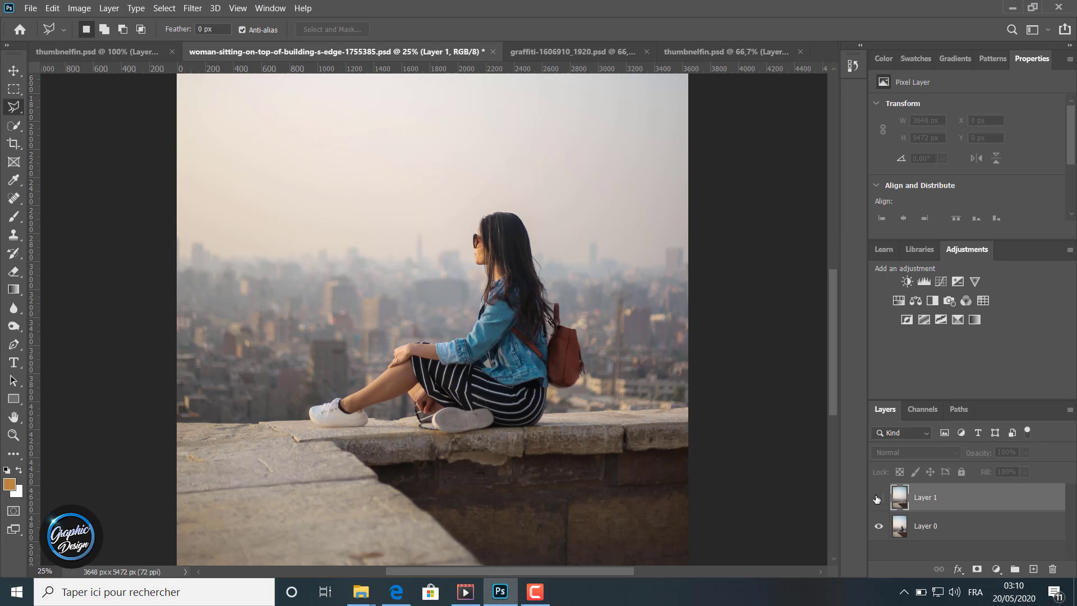
pyautogui.click(877, 498)
pyautogui.click(878, 499)
pyautogui.click(878, 498)
pyautogui.click(877, 498)
pyautogui.click(878, 498)
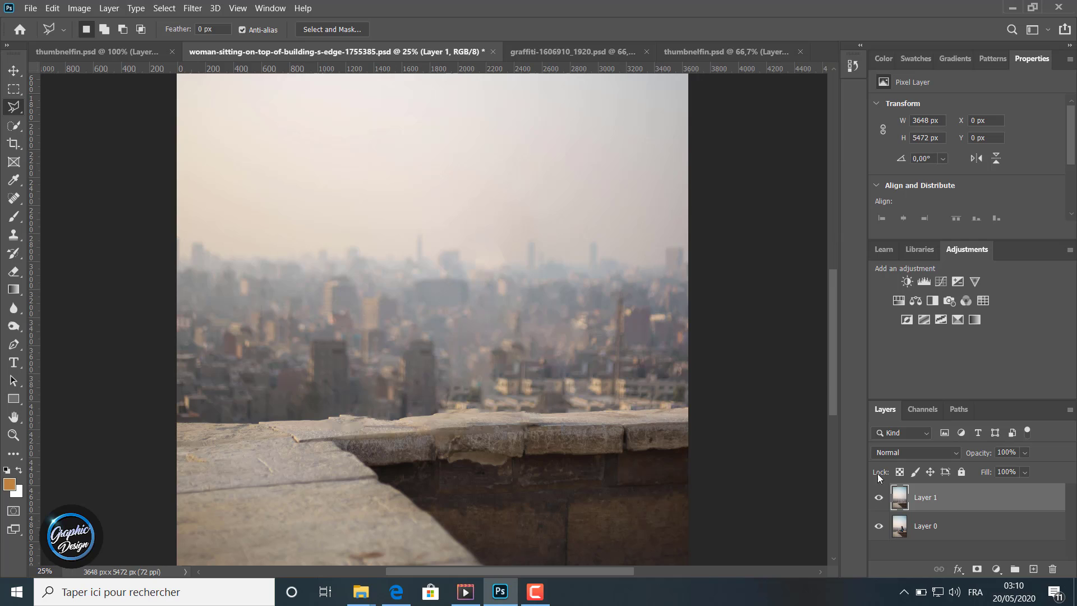
# Lasso a small hazy patch at the skyline's top edge
pyautogui.click(471, 238)
pyautogui.click(505, 238)
pyautogui.click(515, 260)
pyautogui.click(503, 276)
pyautogui.click(474, 276)
pyautogui.click(466, 258)
pyautogui.click(471, 238)
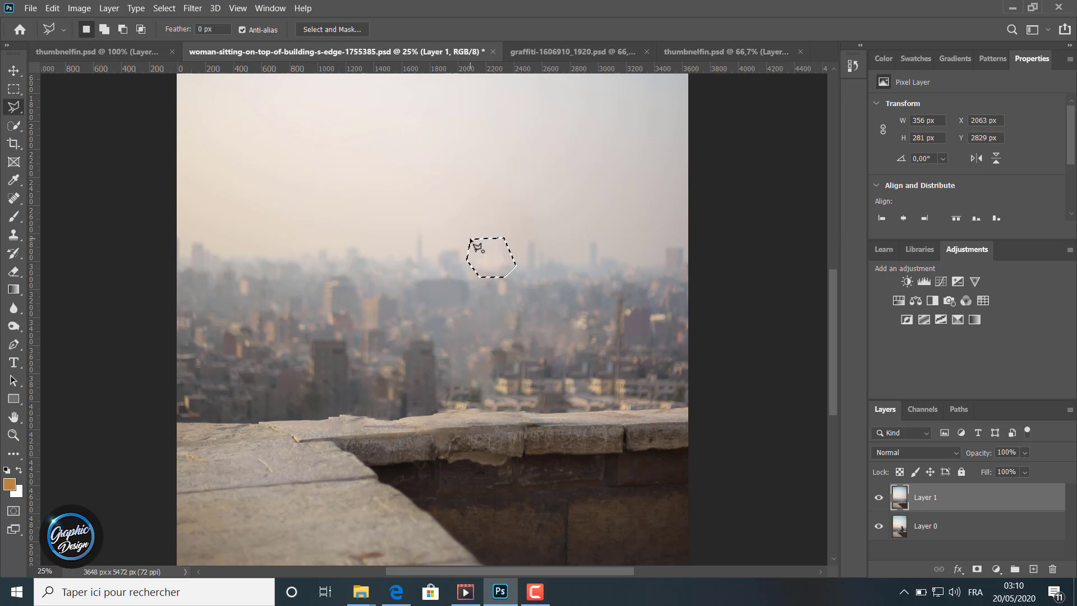
# Content-aware fill the small skyline patch and deselect it
pyautogui.click(51, 9)
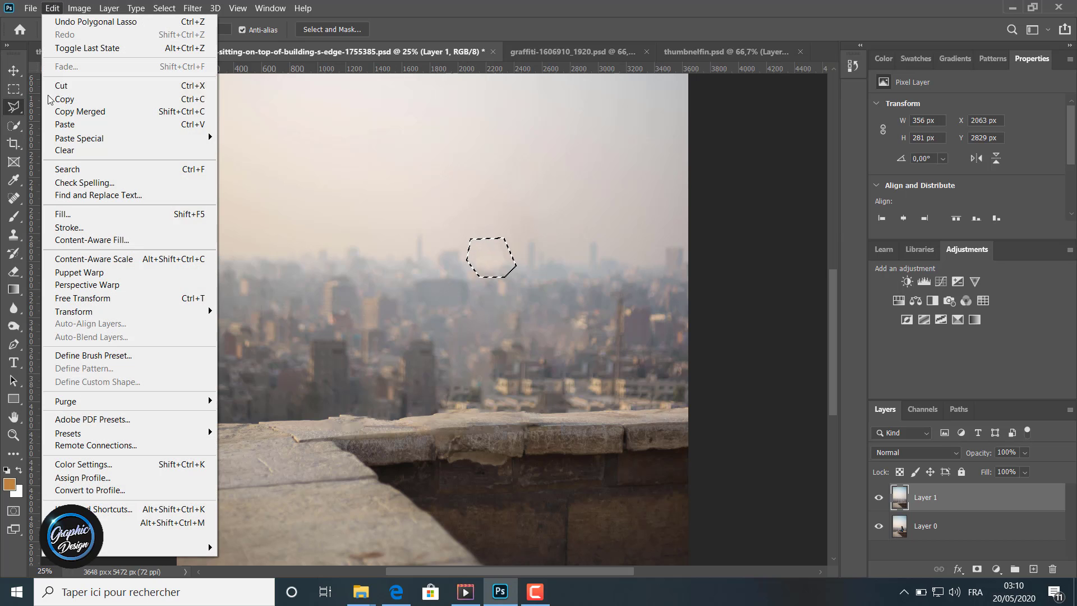
pyautogui.click(65, 216)
pyautogui.click(309, 118)
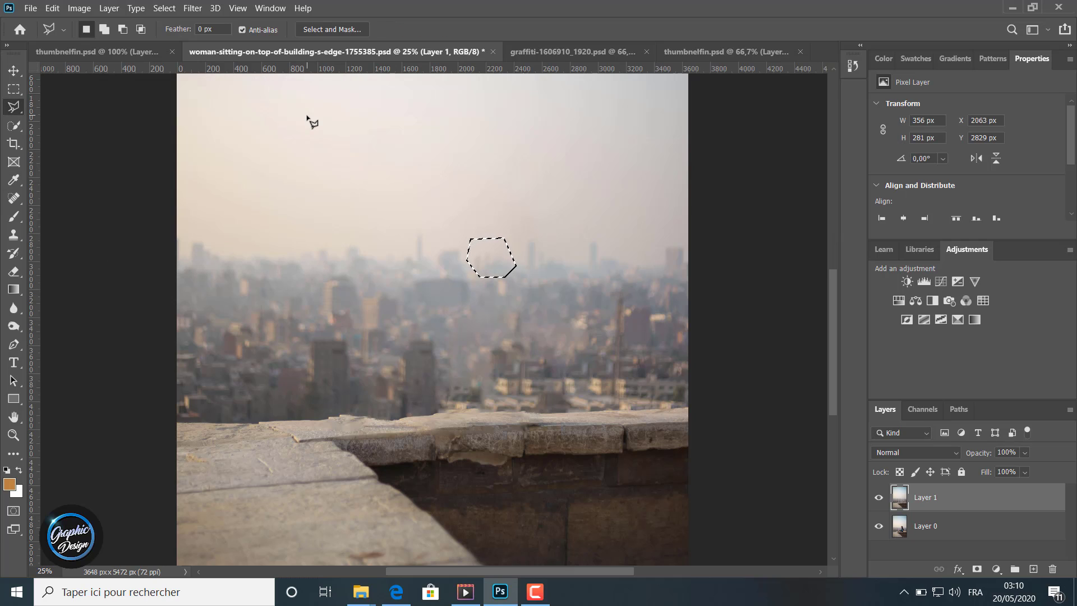
pyautogui.hotkey('ctrl', 'd')
# Compare the finished ledge with the original woman photo, then move to the graffiti brick-wall photo
pyautogui.click(879, 498)
pyautogui.click(878, 498)
pyautogui.click(878, 497)
pyautogui.click(882, 498)
pyautogui.click(882, 498)
pyautogui.click(881, 498)
pyautogui.click(881, 498)
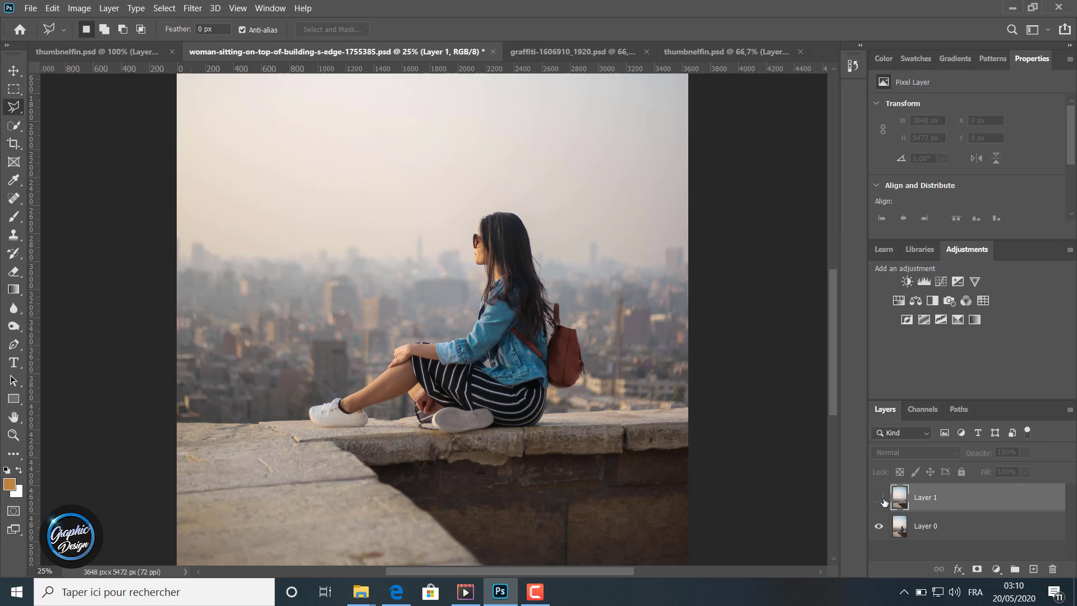
pyautogui.click(879, 497)
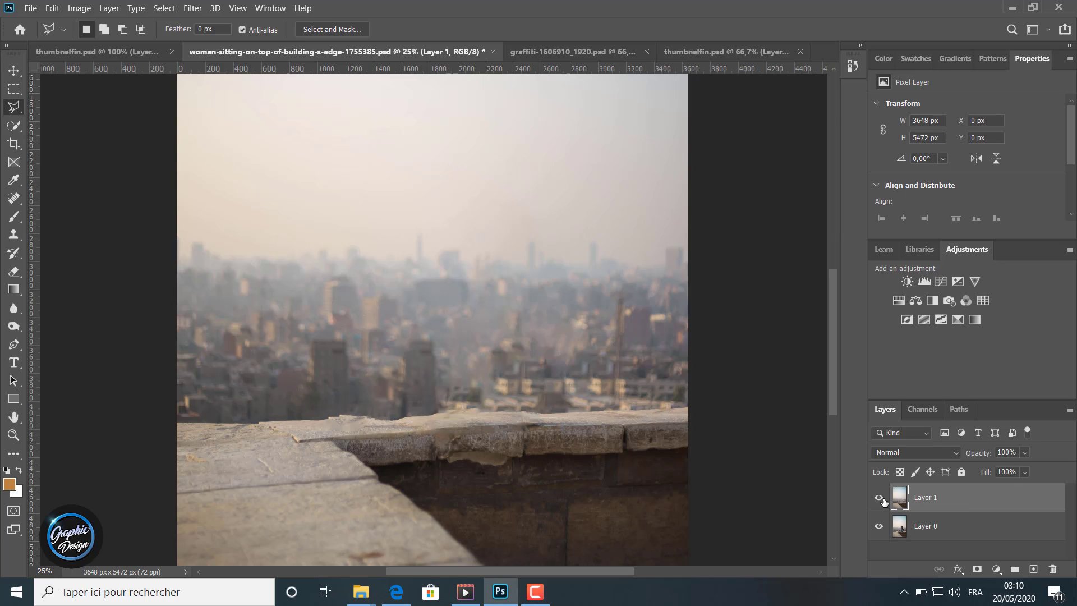
pyautogui.click(879, 498)
pyautogui.click(883, 500)
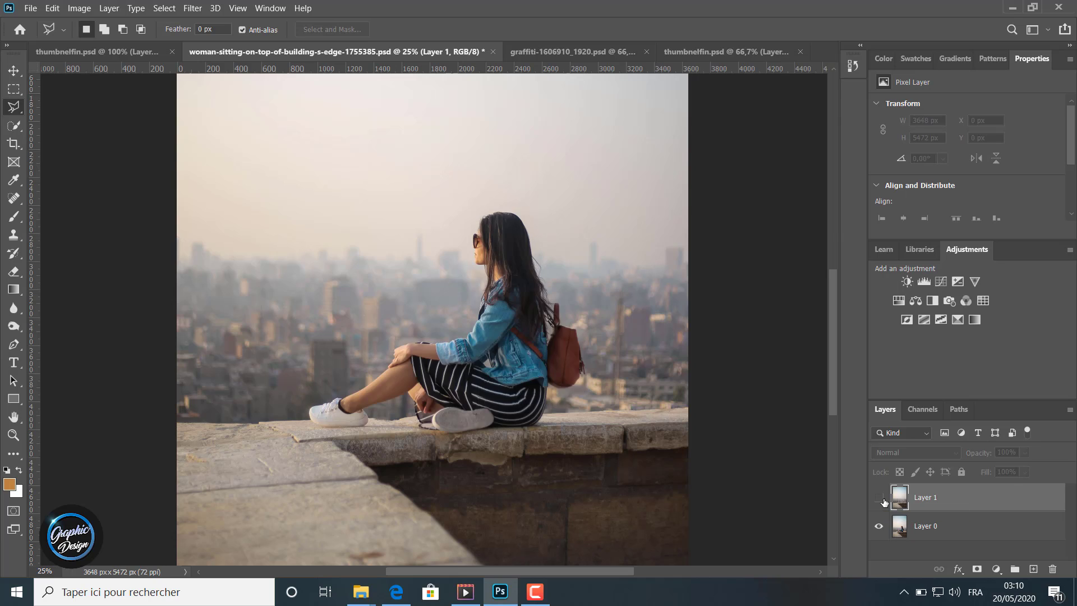
pyautogui.click(530, 50)
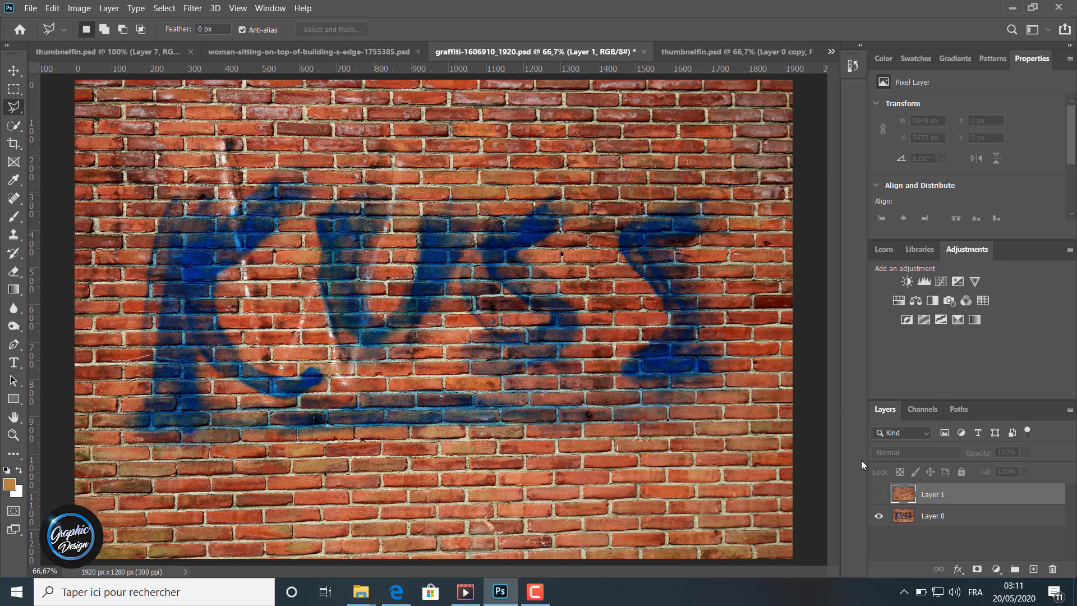
# Trash the graffiti photo's old Layer 1 and duplicate Layer 0 as a fresh working layer
pyautogui.click(879, 494)
pyautogui.click(879, 495)
pyautogui.moveTo(921, 494); pyautogui.dragTo(1052, 569)
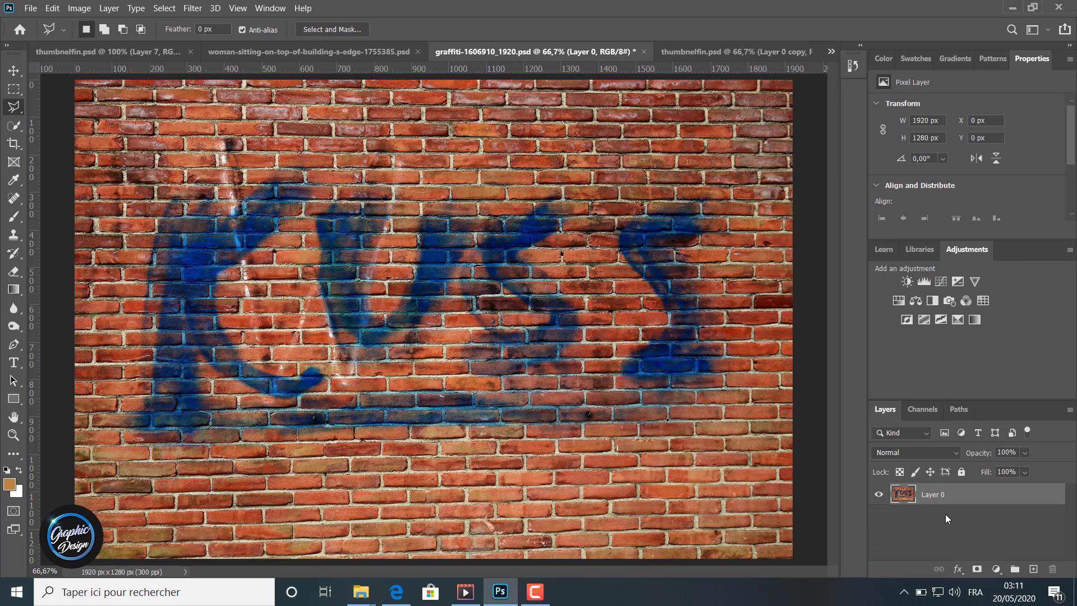
pyautogui.hotkey('ctrl', 'j')
# Draw a Polygonal Lasso around the blue graffiti, redrawing it once as a simpler outline
pyautogui.click(161, 183)
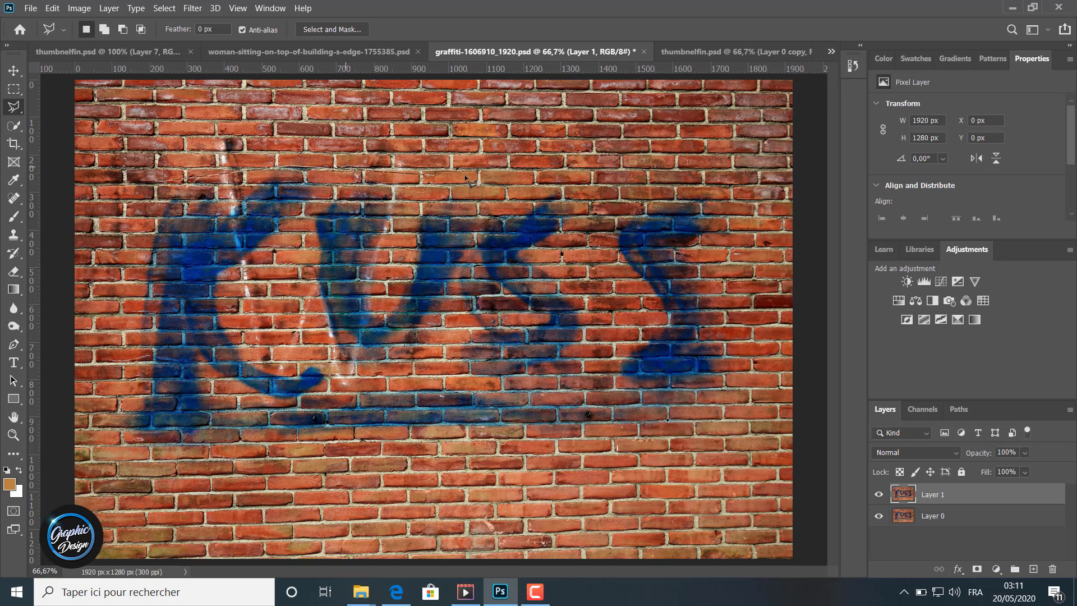
pyautogui.click(696, 173)
pyautogui.click(740, 254)
pyautogui.click(728, 386)
pyautogui.click(689, 433)
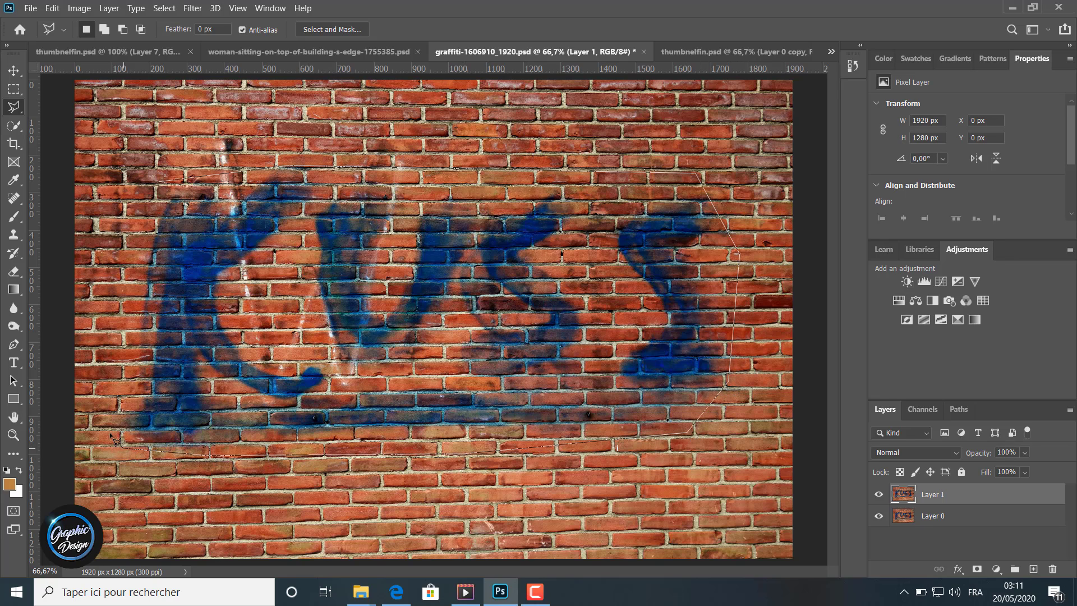
pyautogui.click(99, 385)
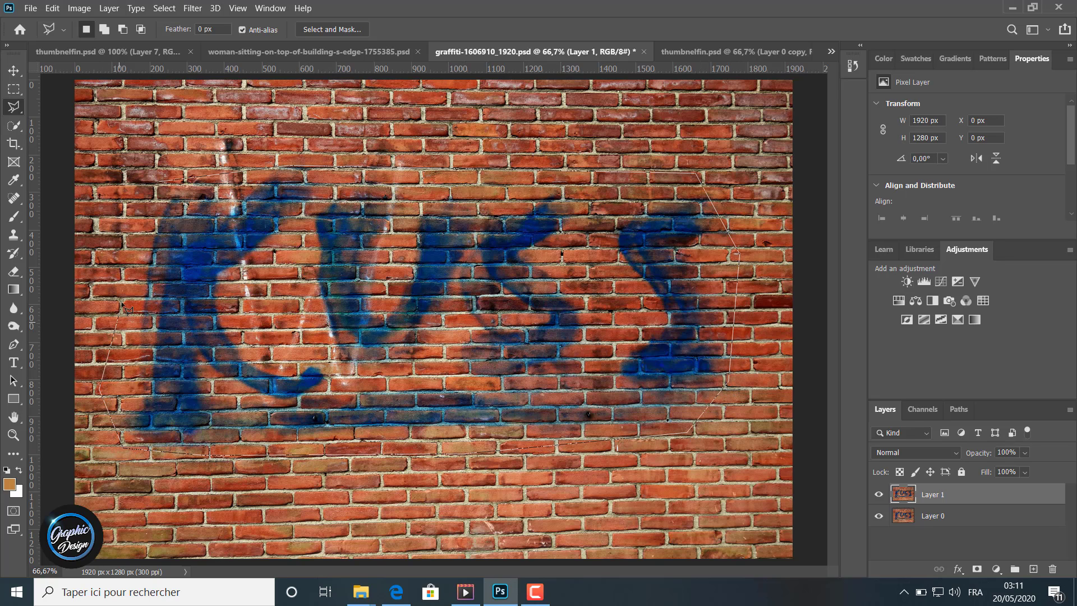
pyautogui.click(161, 184)
pyautogui.hotkey('ctrl', 'd')
pyautogui.click(191, 178)
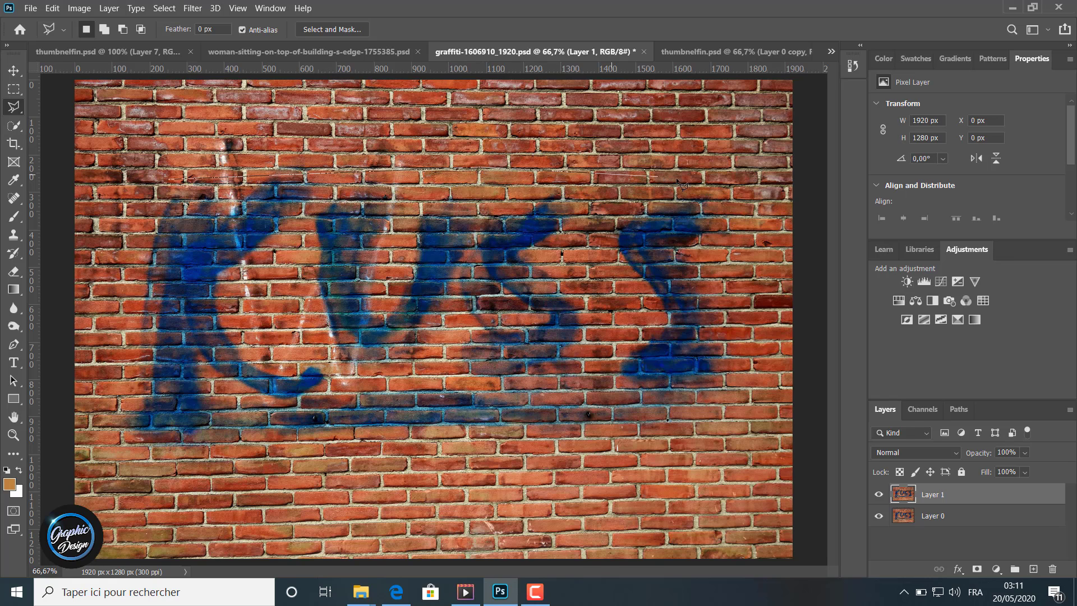
pyautogui.click(736, 439)
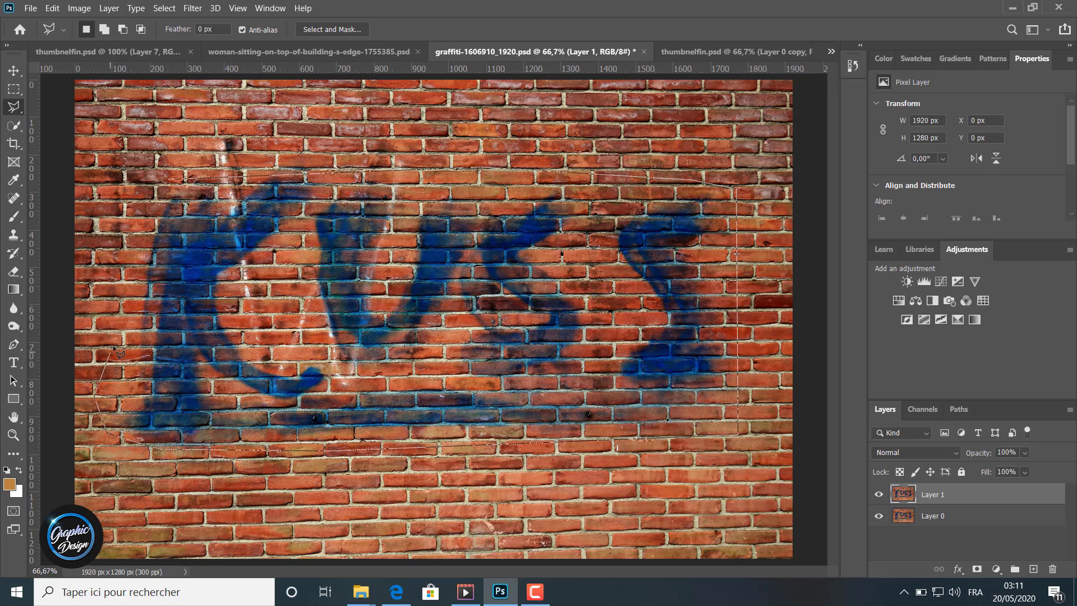
pyautogui.click(171, 183)
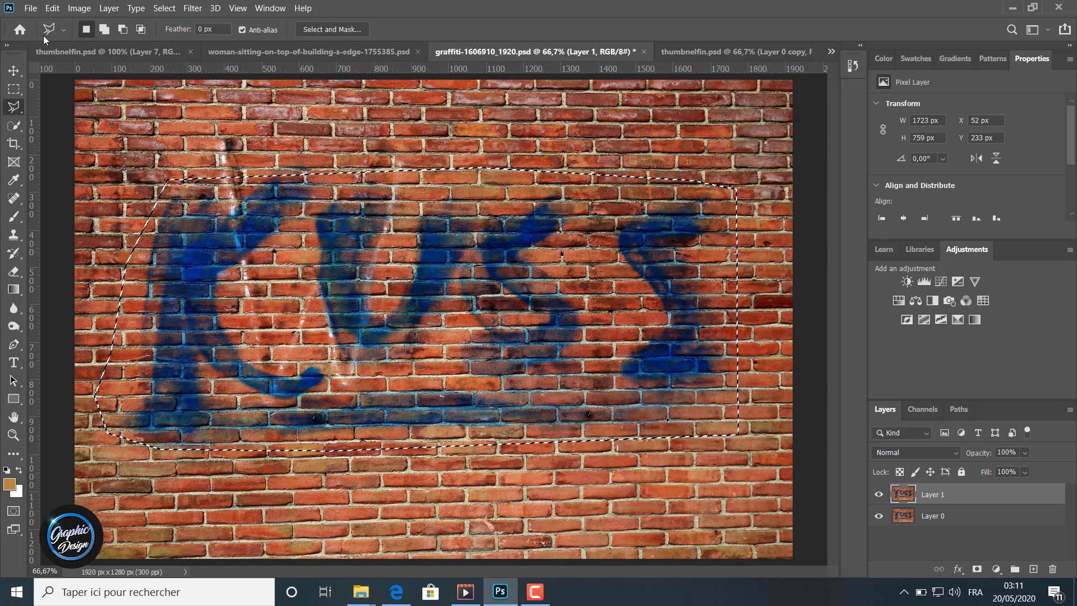
# Content-aware fill the graffiti selection with plain brick and deselect
pyautogui.click(53, 8)
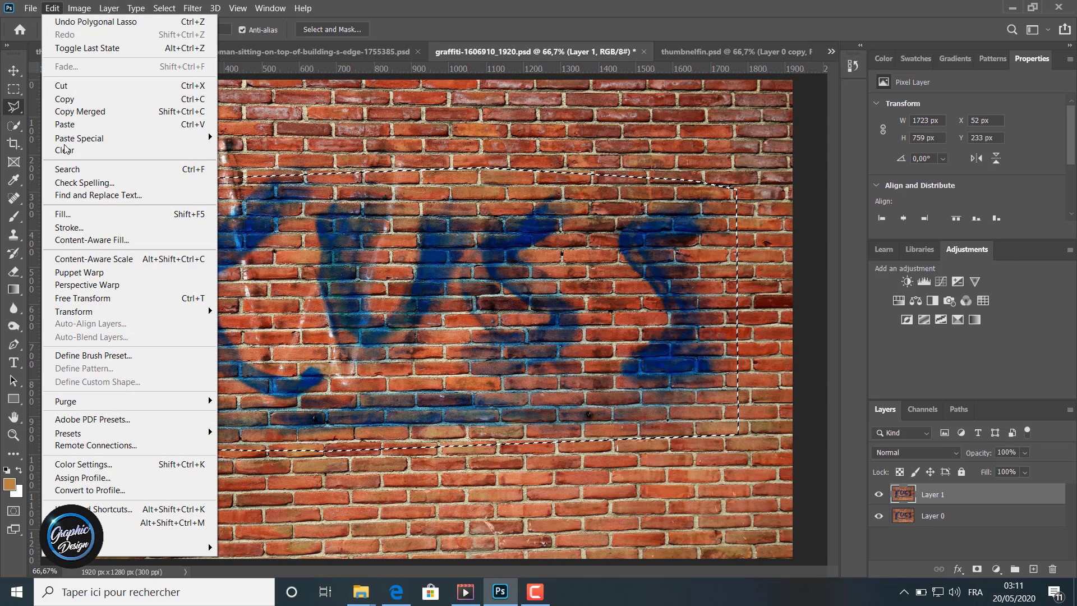
pyautogui.click(63, 214)
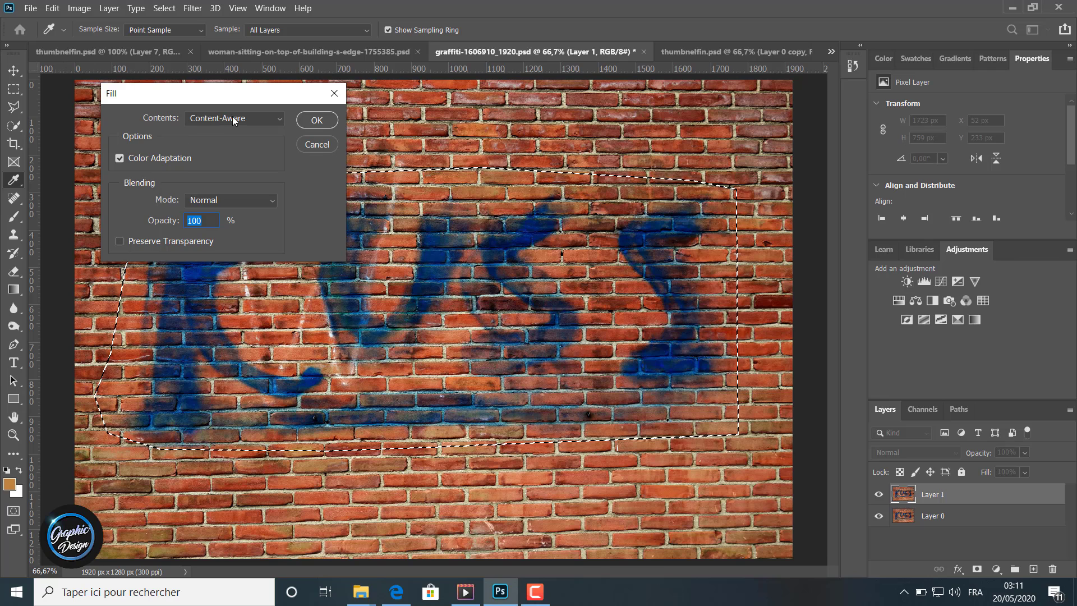
pyautogui.click(316, 118)
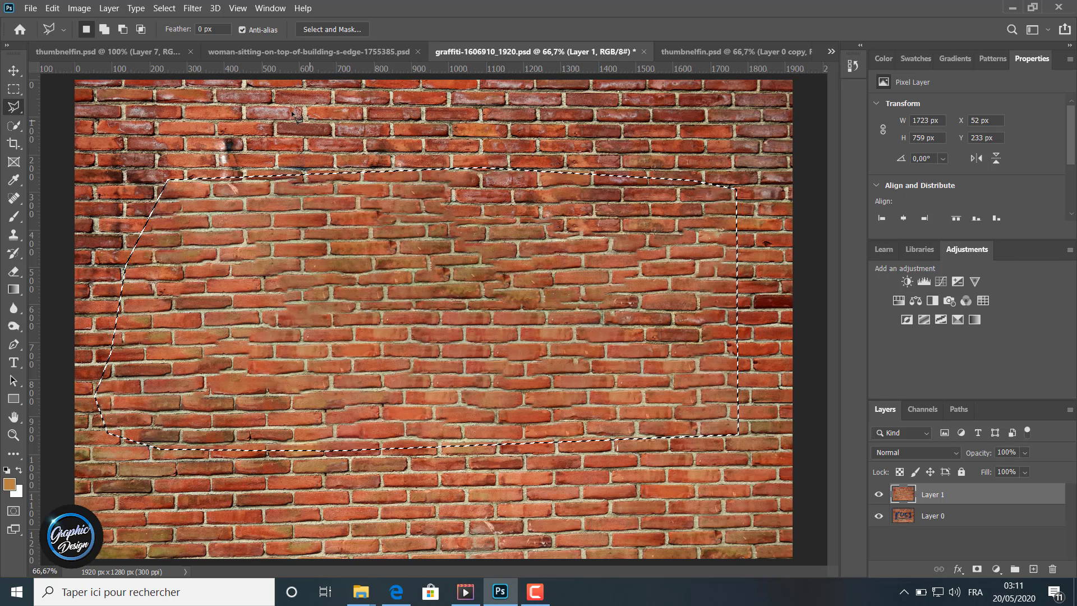
pyautogui.hotkey('ctrl', 'd')
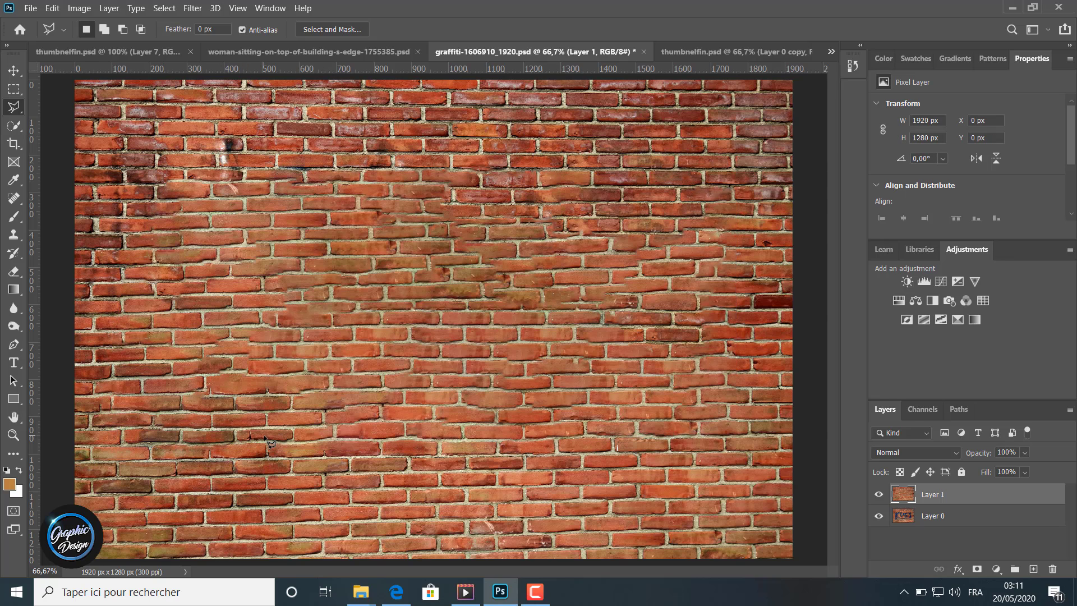
# Dismiss the no-pixels-selected warning
pyautogui.click(293, 223)
pyautogui.doubleClick(402, 143)
pyautogui.click(525, 234)
# Toggle Layer 1 to compare the clean brick wall with the graffiti, then switch to thumbnelfin.psd
pyautogui.click(879, 495)
pyautogui.click(879, 496)
pyautogui.click(879, 495)
pyautogui.click(879, 495)
pyautogui.click(879, 496)
pyautogui.click(879, 496)
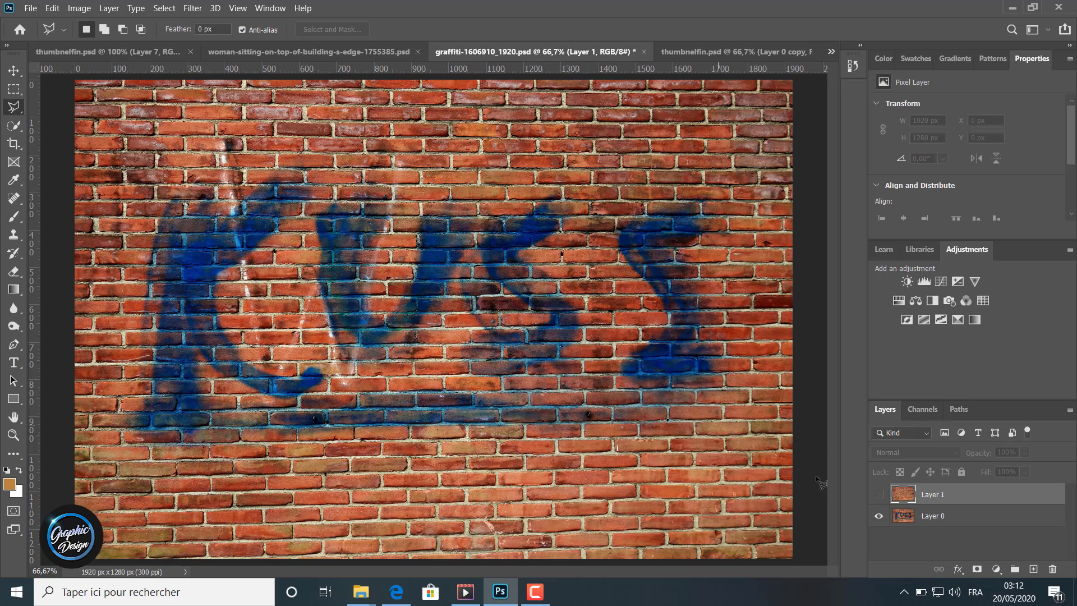
pyautogui.click(880, 494)
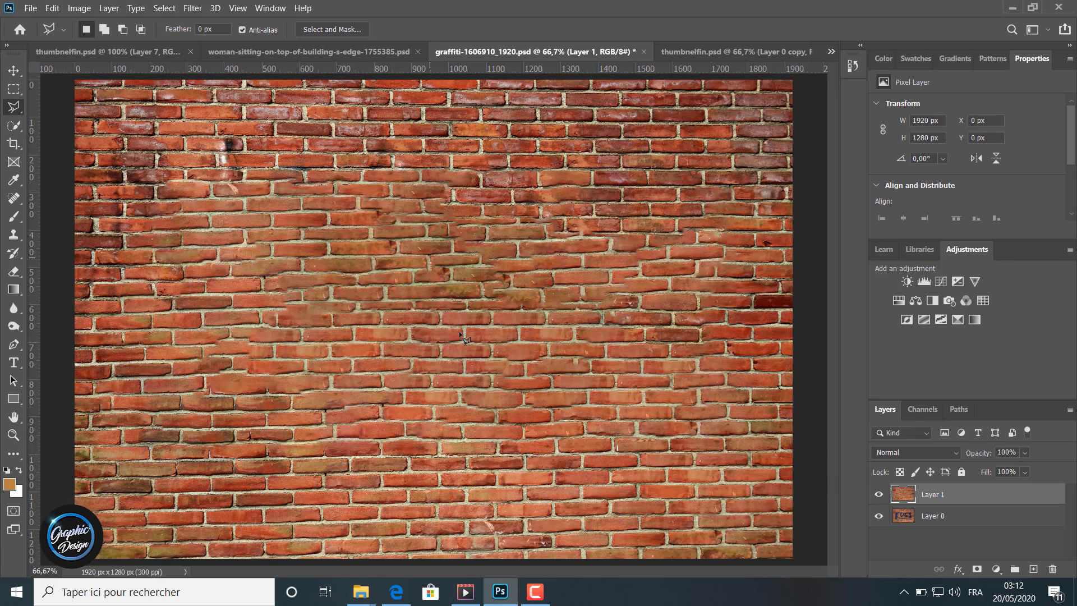
pyautogui.click(711, 49)
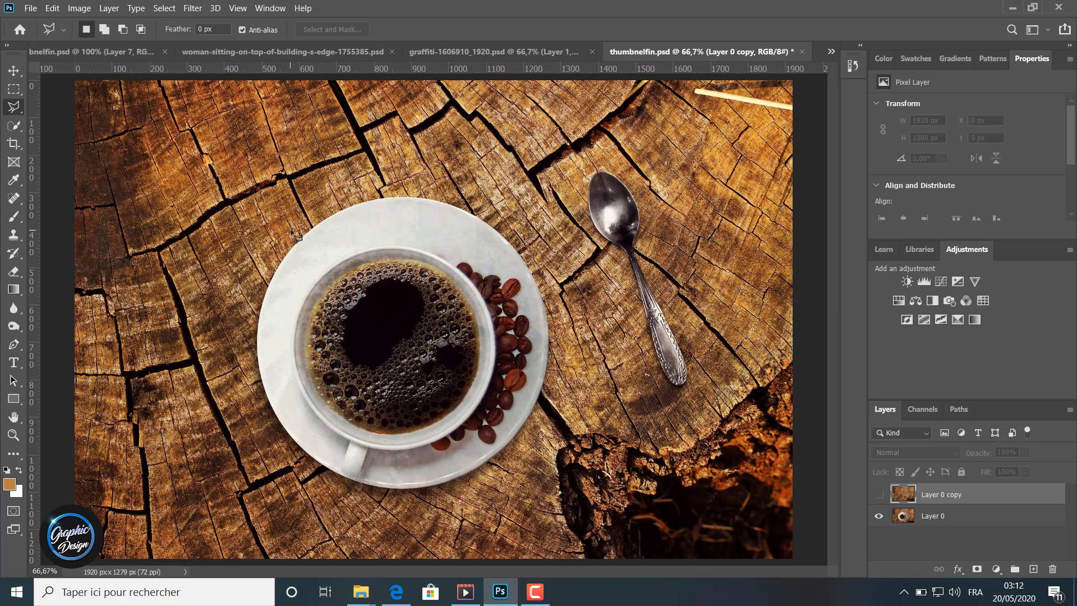
# Delete the coffee photo's old Layer 0 copy and duplicate Layer 0 as a fresh Layer 1
pyautogui.moveTo(941, 499); pyautogui.dragTo(1052, 569)
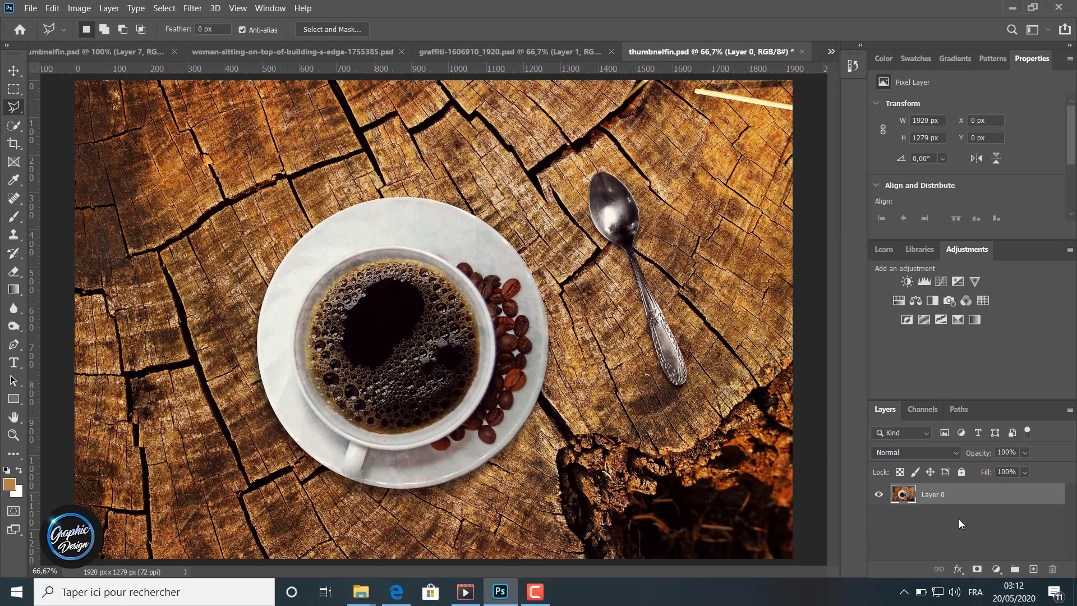
pyautogui.hotkey('ctrl', 'j')
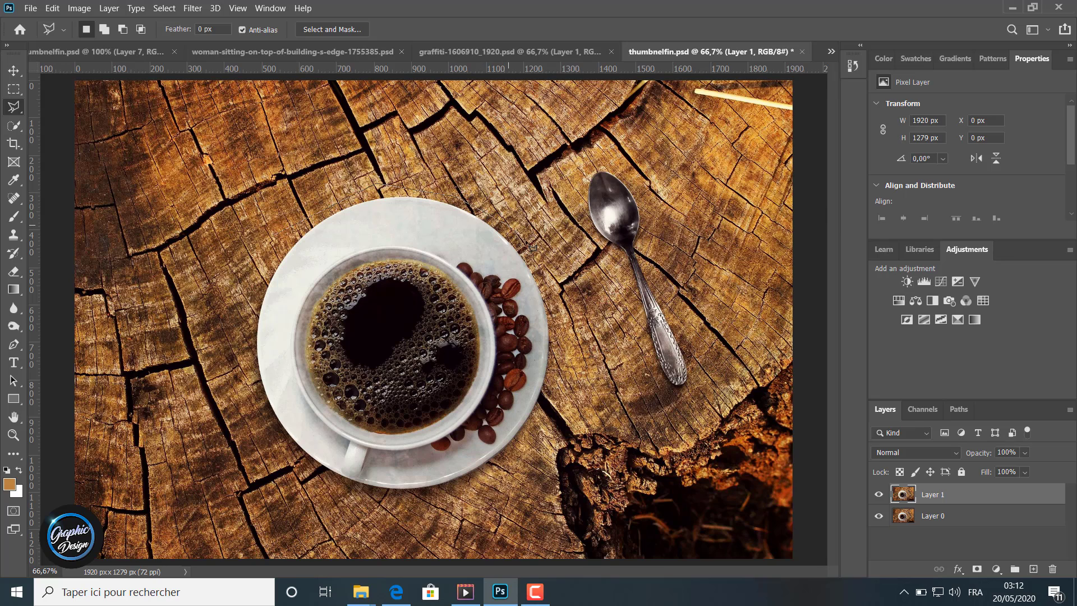
# Make a polygonal lasso selection around the coffee cup, saucer and beans
pyautogui.click(553, 387)
pyautogui.click(419, 503)
pyautogui.click(335, 498)
pyautogui.click(308, 481)
pyautogui.click(268, 448)
pyautogui.click(249, 362)
pyautogui.click(244, 297)
pyautogui.click(282, 235)
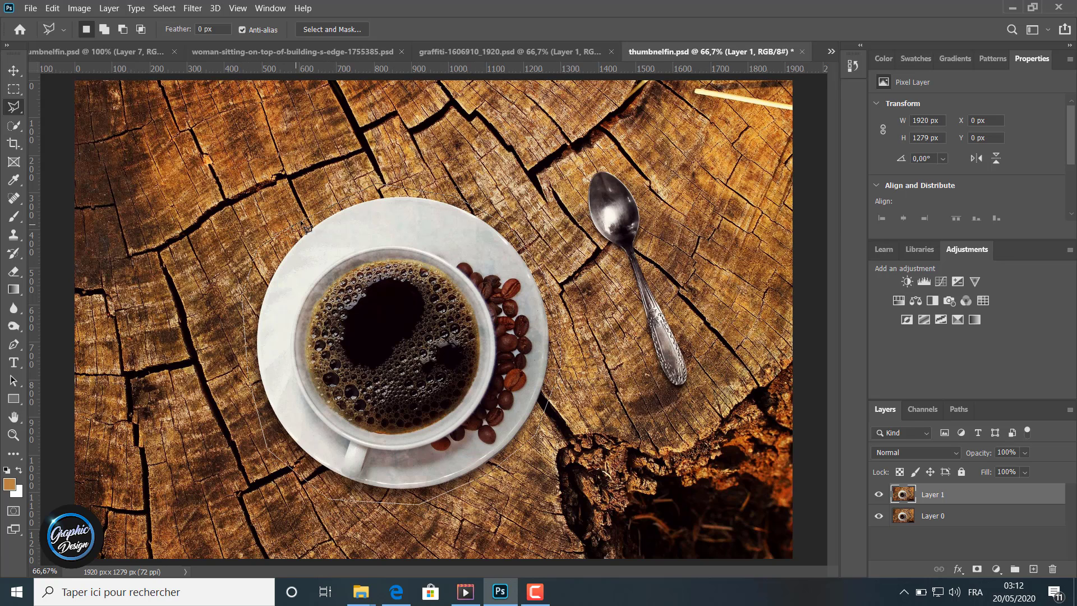
pyautogui.click(342, 200)
pyautogui.doubleClick(377, 185)
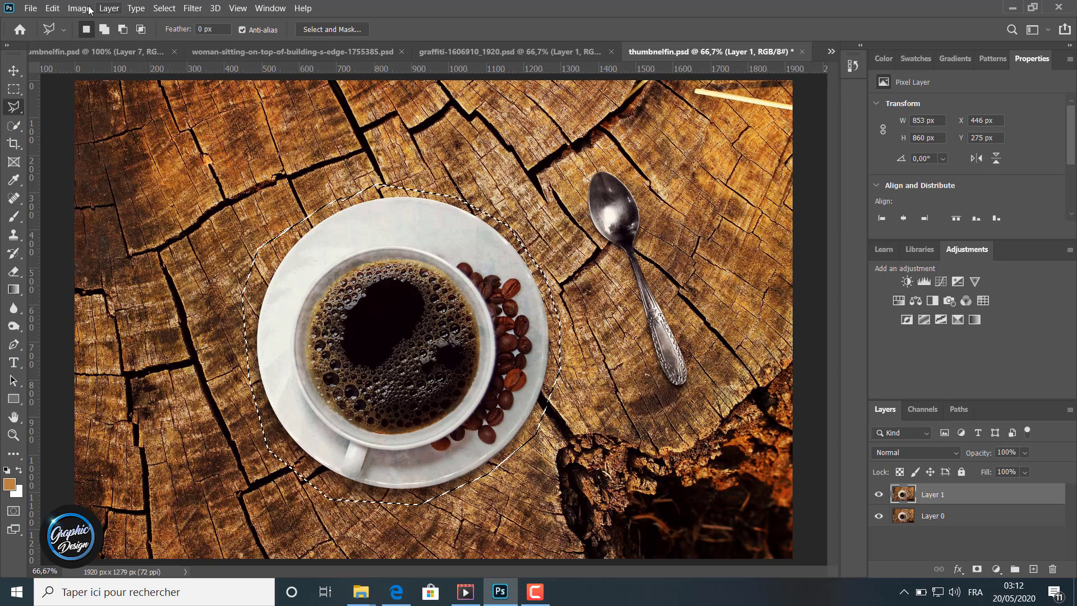
# Content-Aware Fill the selection with wood, then deselect
pyautogui.click(52, 8)
pyautogui.click(63, 214)
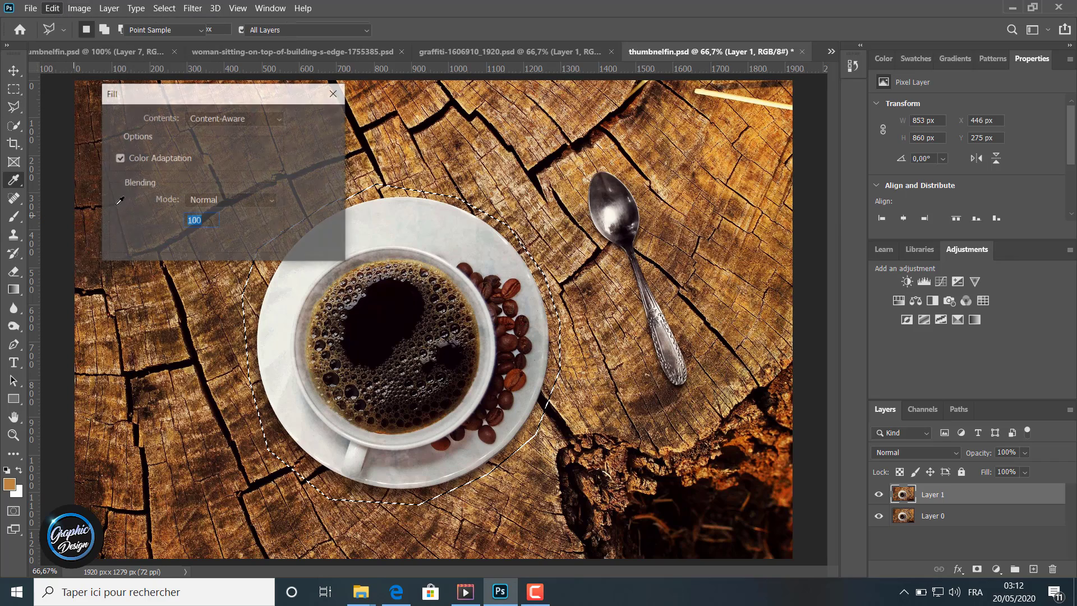
pyautogui.click(316, 121)
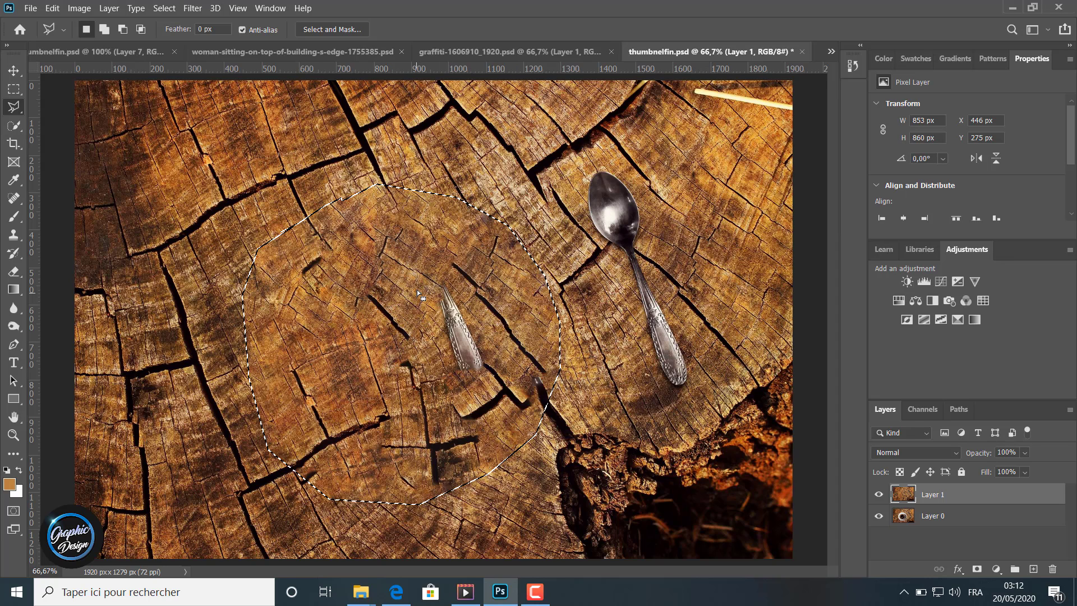
pyautogui.hotkey('ctrl', 'd')
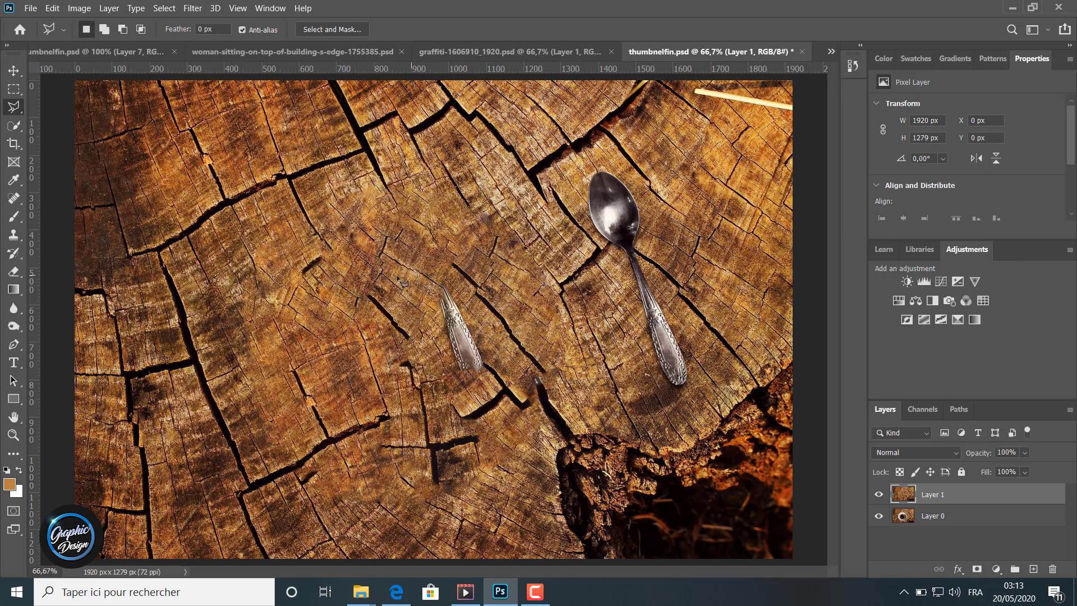
# Lasso the stray spoon fragment, Content-Aware Fill it away, and deselect
pyautogui.click(409, 274)
pyautogui.click(460, 270)
pyautogui.click(487, 402)
pyautogui.click(453, 387)
pyautogui.click(426, 371)
pyautogui.click(403, 274)
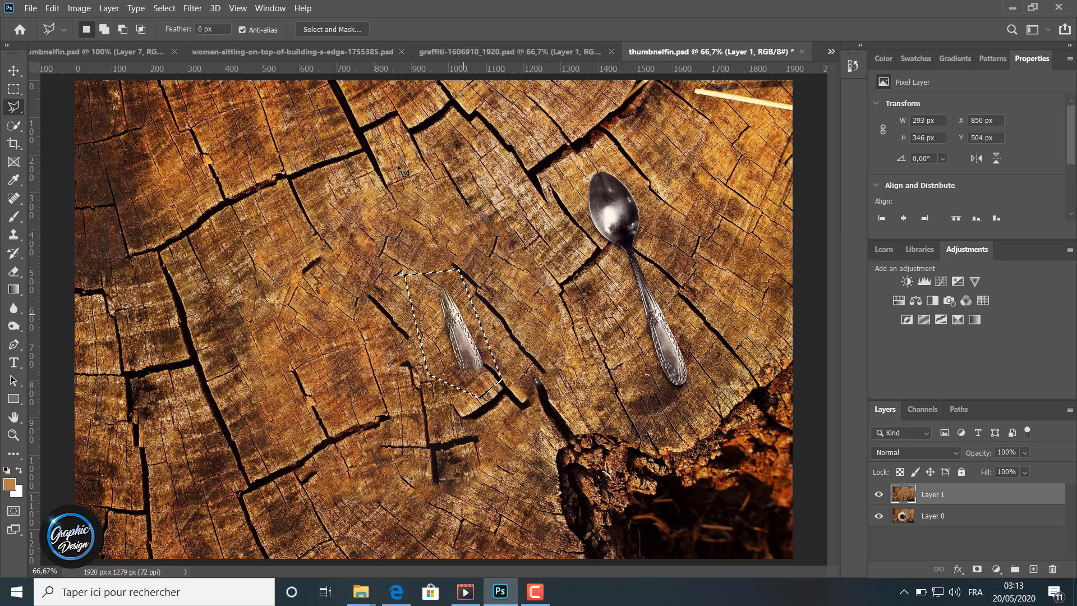
pyautogui.click(52, 8)
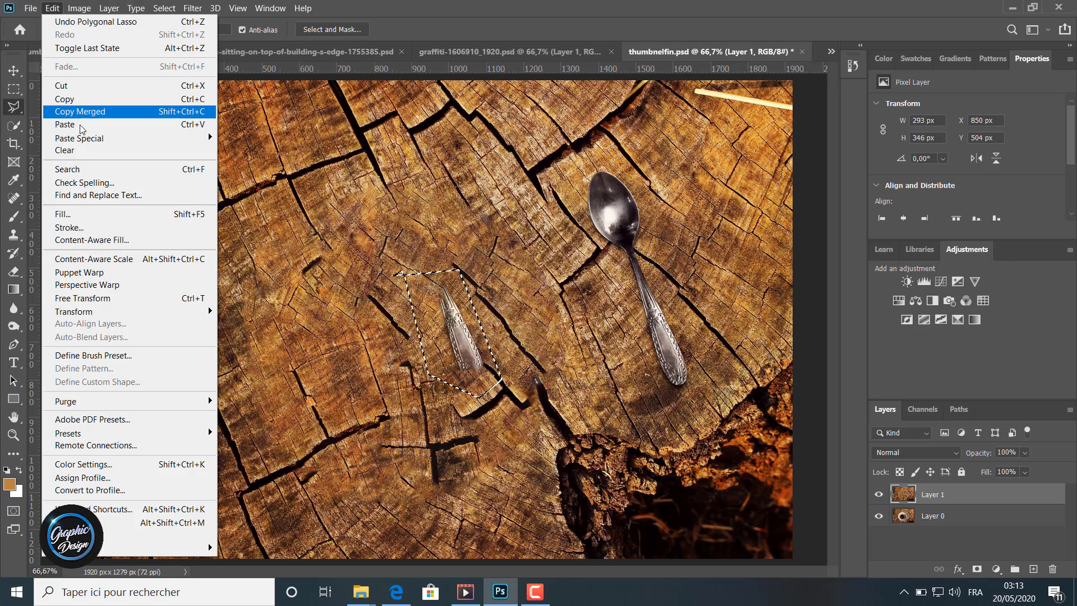
pyautogui.click(94, 214)
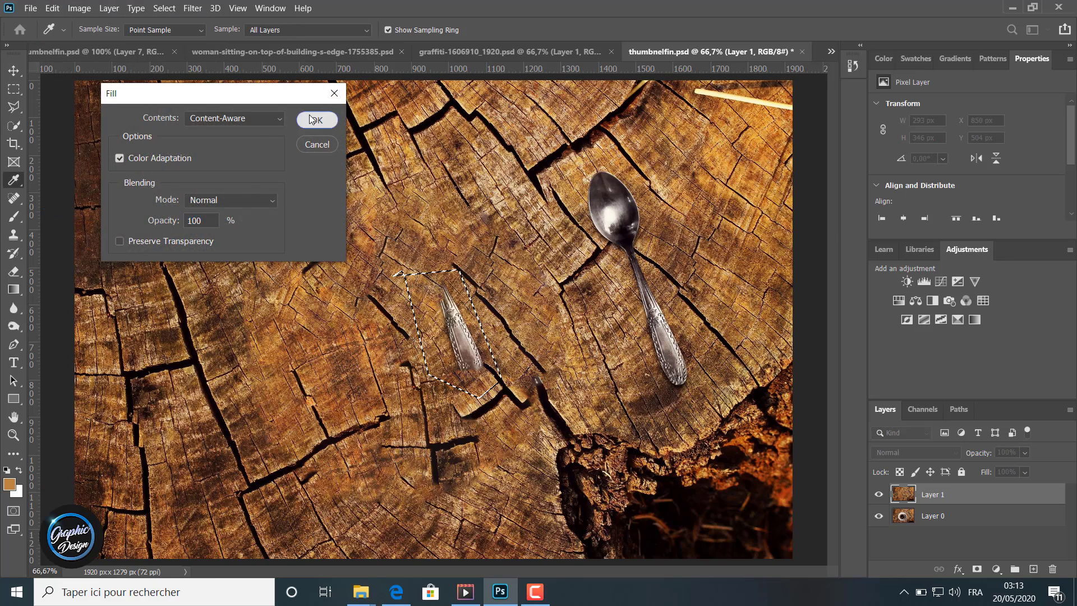
pyautogui.click(310, 116)
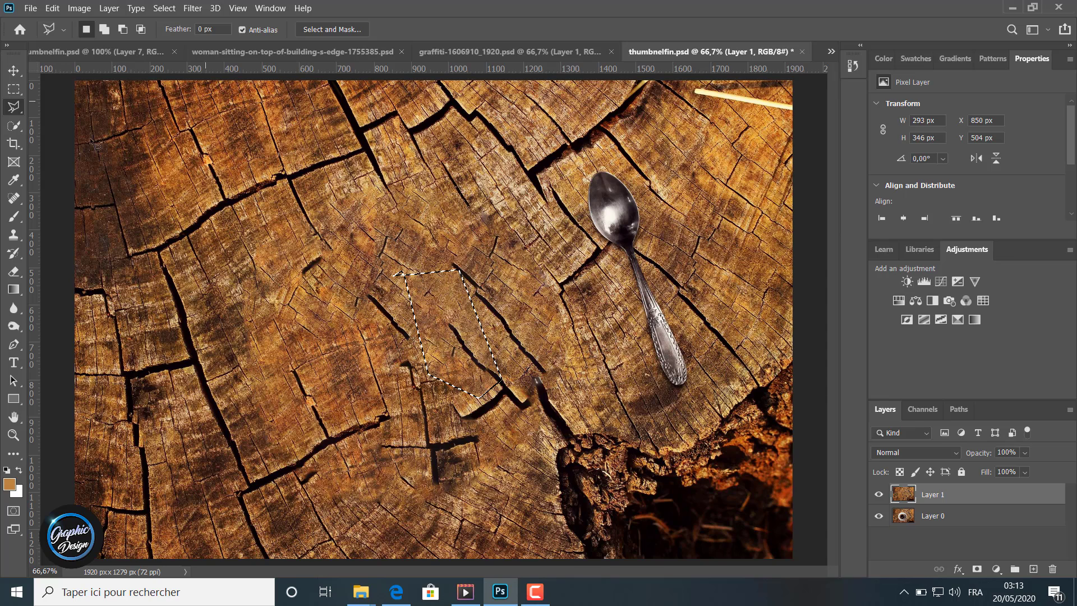
pyautogui.hotkey('ctrl', 'd')
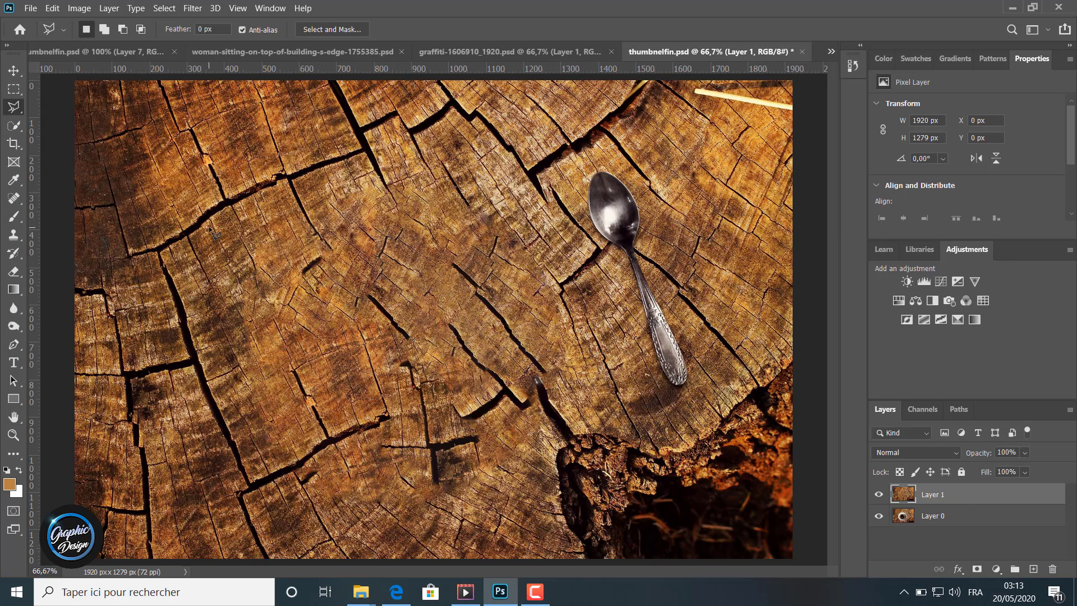
# Lasso the wider area where the cup stood and refill it with Content-Aware Fill
pyautogui.click(291, 191)
pyautogui.click(367, 152)
pyautogui.click(494, 151)
pyautogui.click(558, 421)
pyautogui.click(413, 540)
pyautogui.click(283, 534)
pyautogui.click(224, 327)
pyautogui.doubleClick(241, 241)
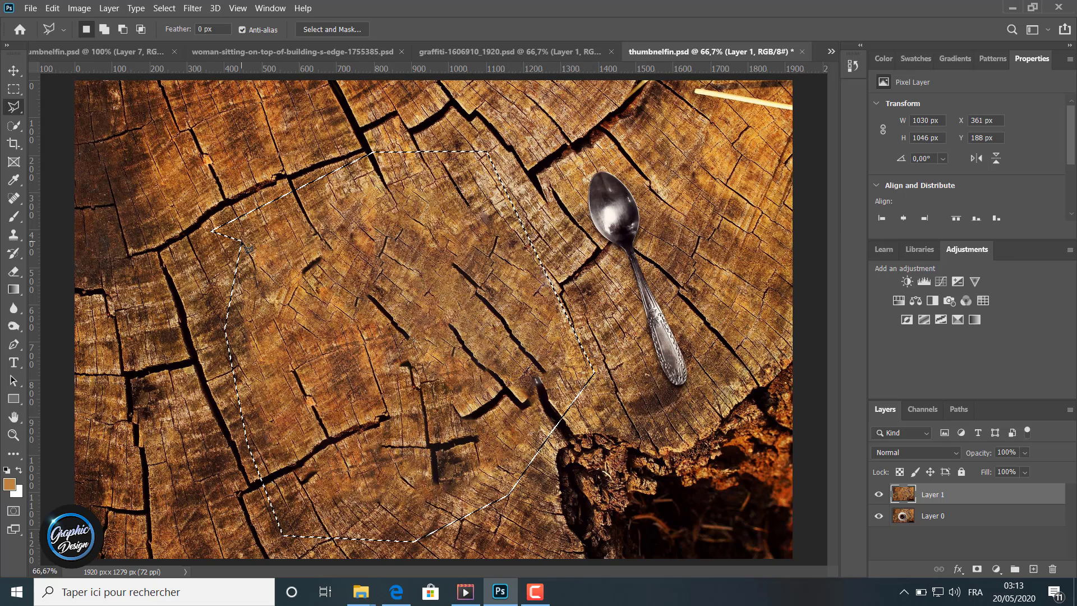
pyautogui.click(52, 7)
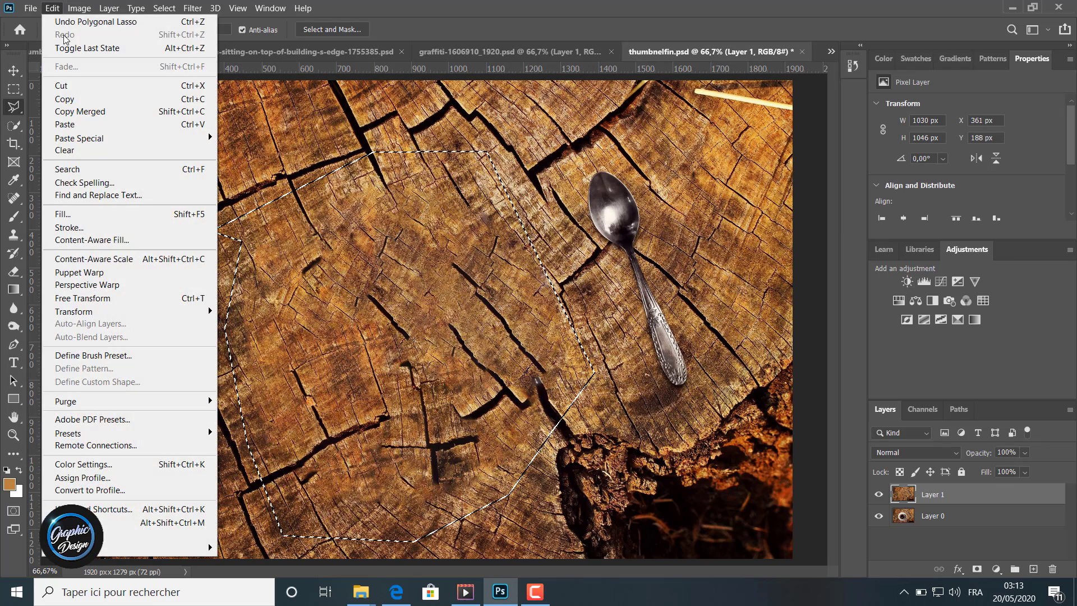
pyautogui.click(62, 212)
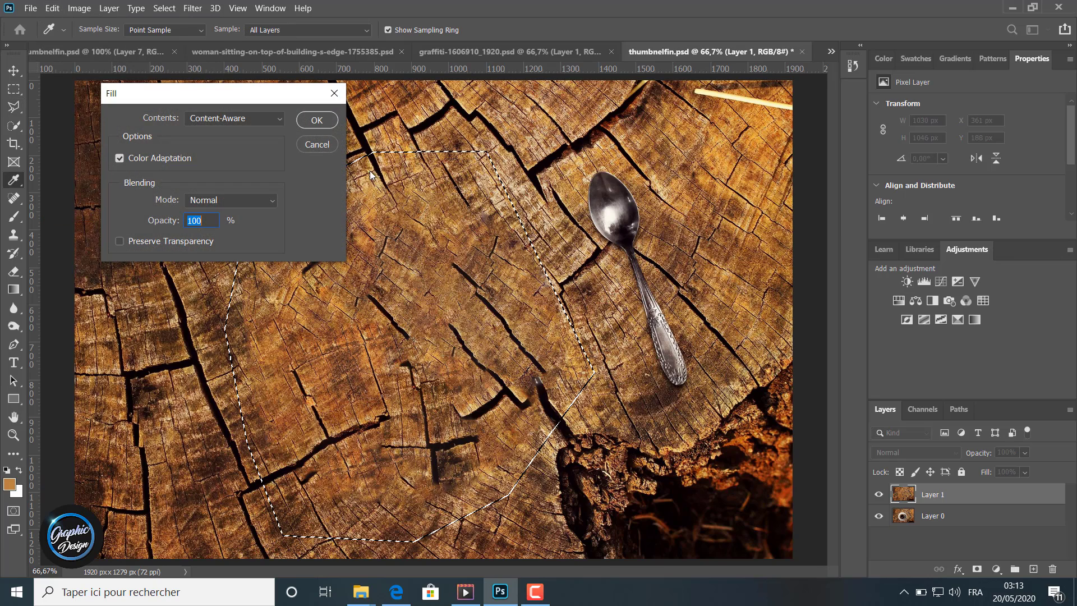
pyautogui.click(315, 120)
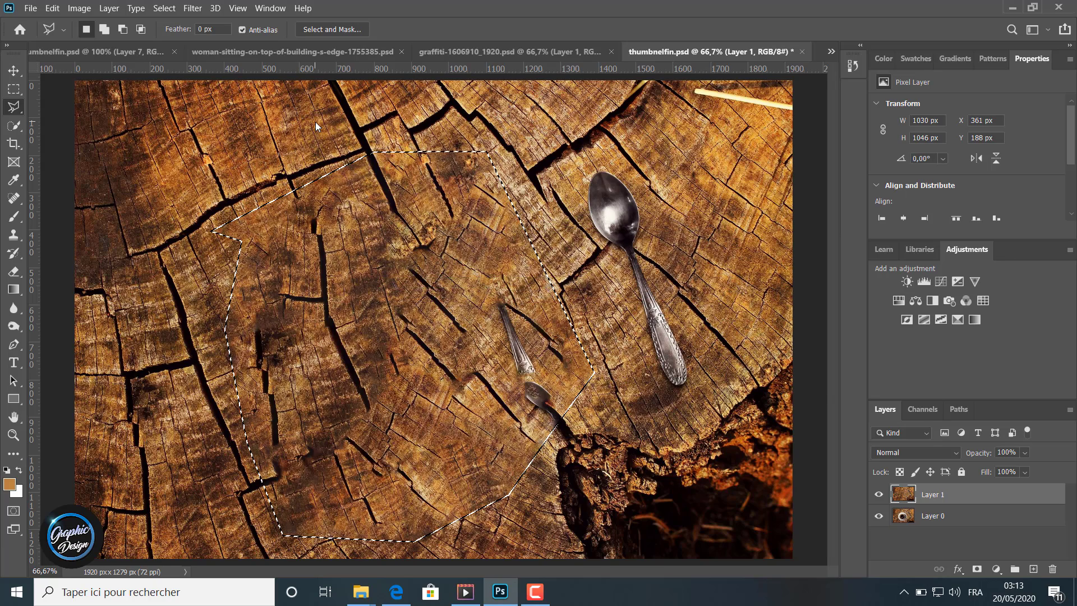
# Select the small spoon-like artifact with the polygonal lasso, Content-Aware Fill it, and deselect
pyautogui.hotkey('ctrl', 'd')
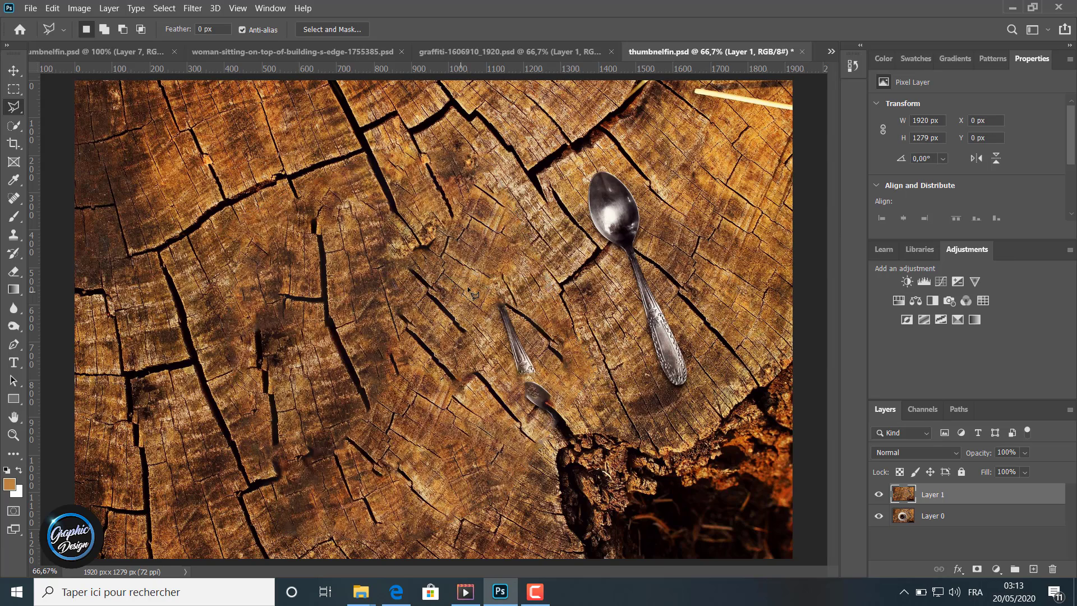
pyautogui.click(478, 293)
pyautogui.click(488, 431)
pyautogui.click(573, 423)
pyautogui.click(555, 349)
pyautogui.click(500, 256)
pyautogui.click(483, 270)
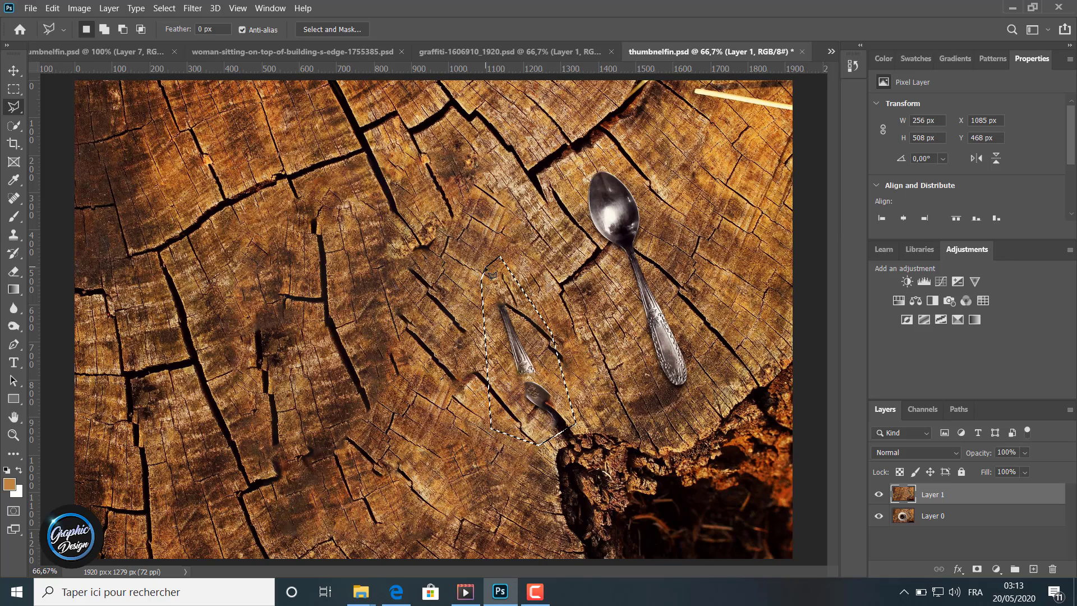
pyautogui.click(52, 8)
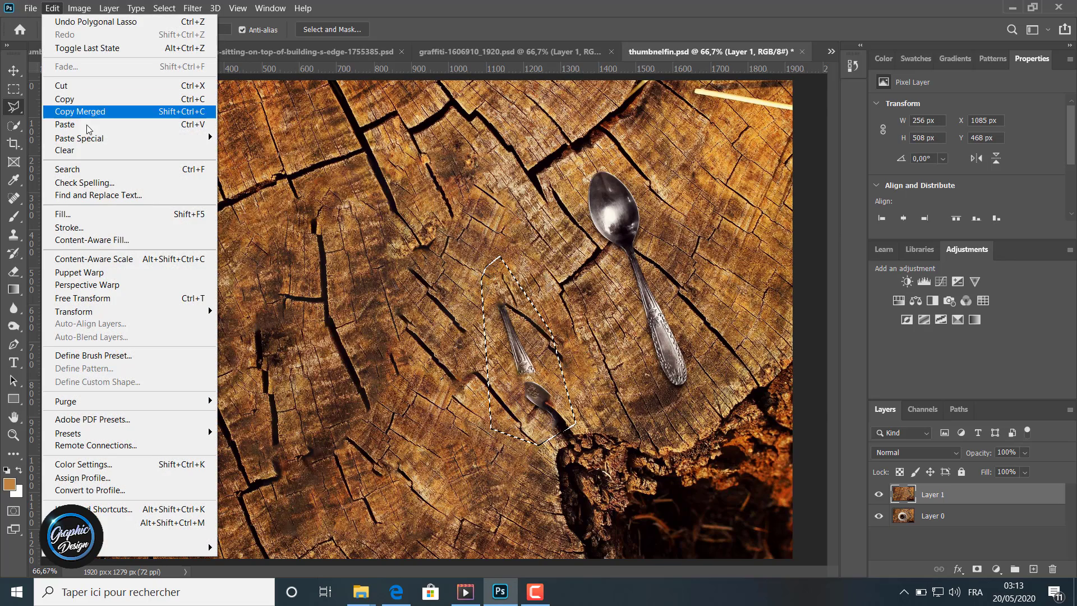
pyautogui.click(90, 211)
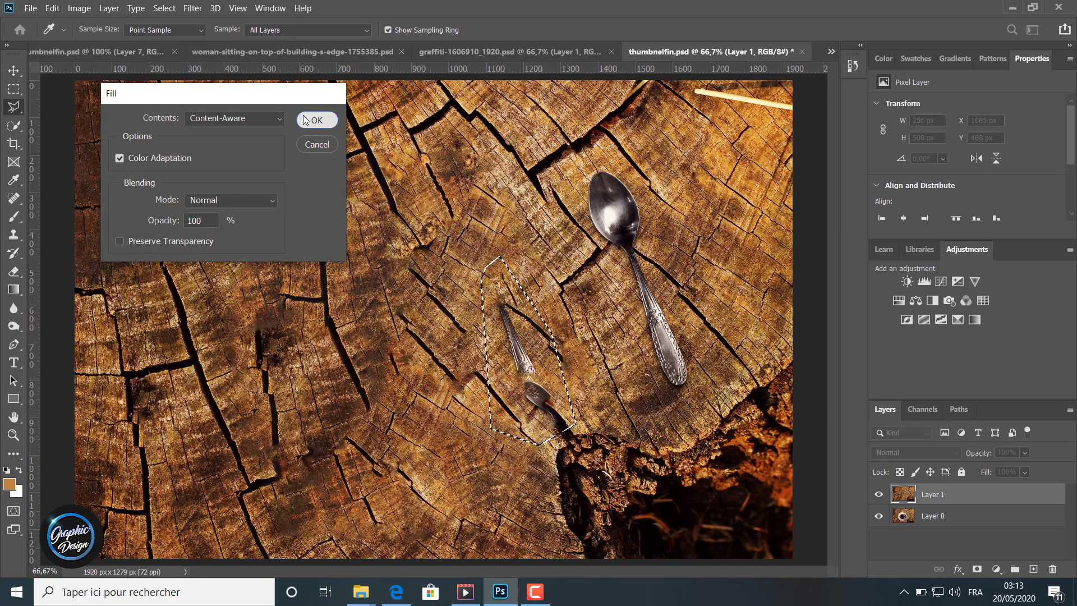
pyautogui.click(303, 119)
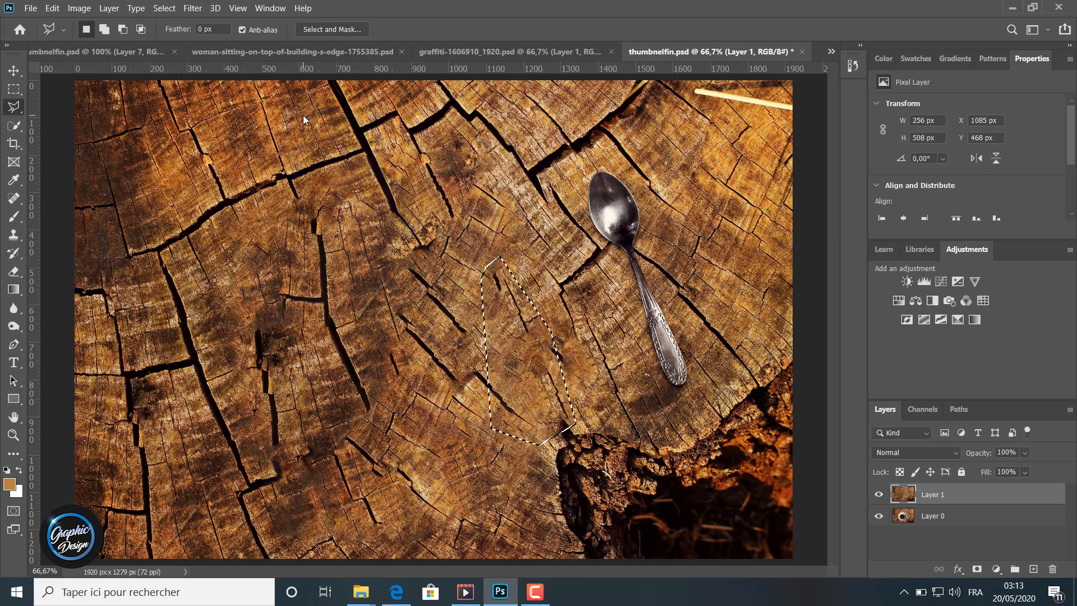
pyautogui.hotkey('ctrl', 'd')
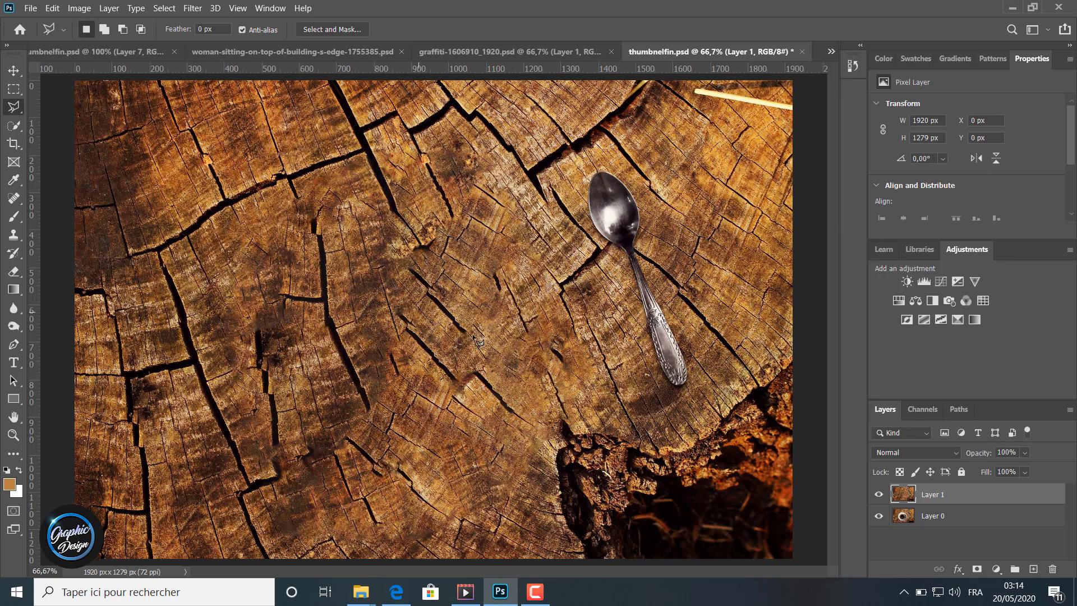
# Toggle Layer 1 on and off to compare the cleaned wood with the original cup, leaving it hidden
pyautogui.click(879, 494)
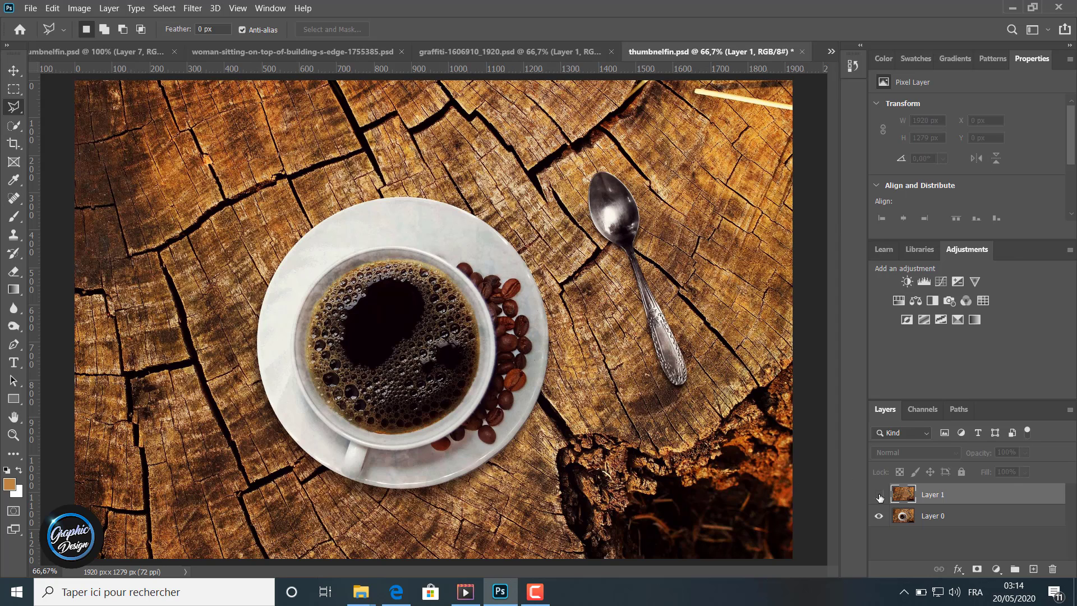
pyautogui.click(879, 494)
pyautogui.click(879, 495)
pyautogui.click(879, 495)
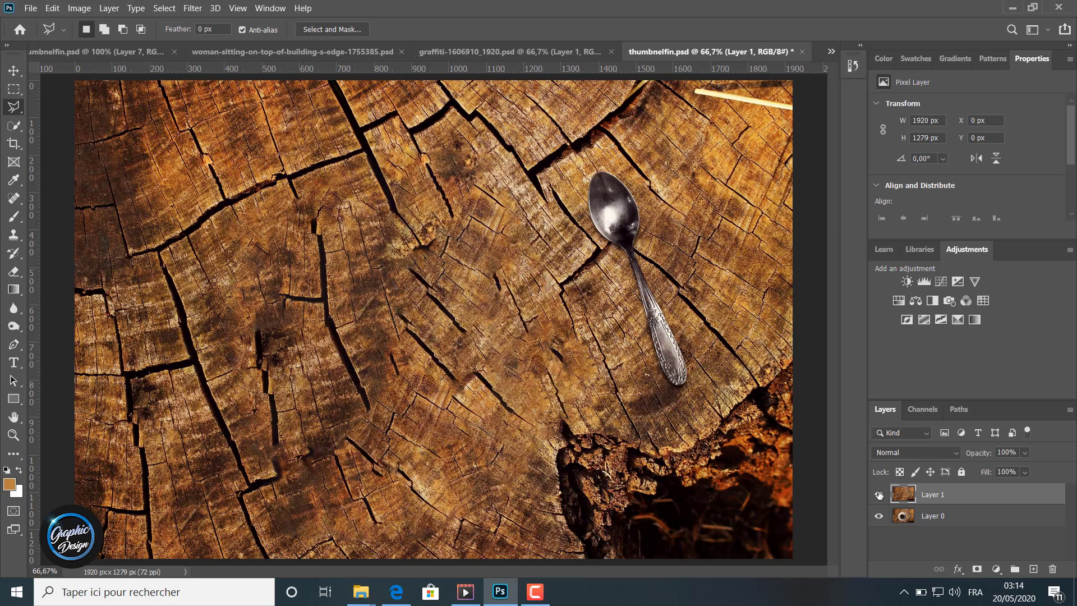
pyautogui.click(879, 494)
pyautogui.click(878, 495)
pyautogui.click(879, 494)
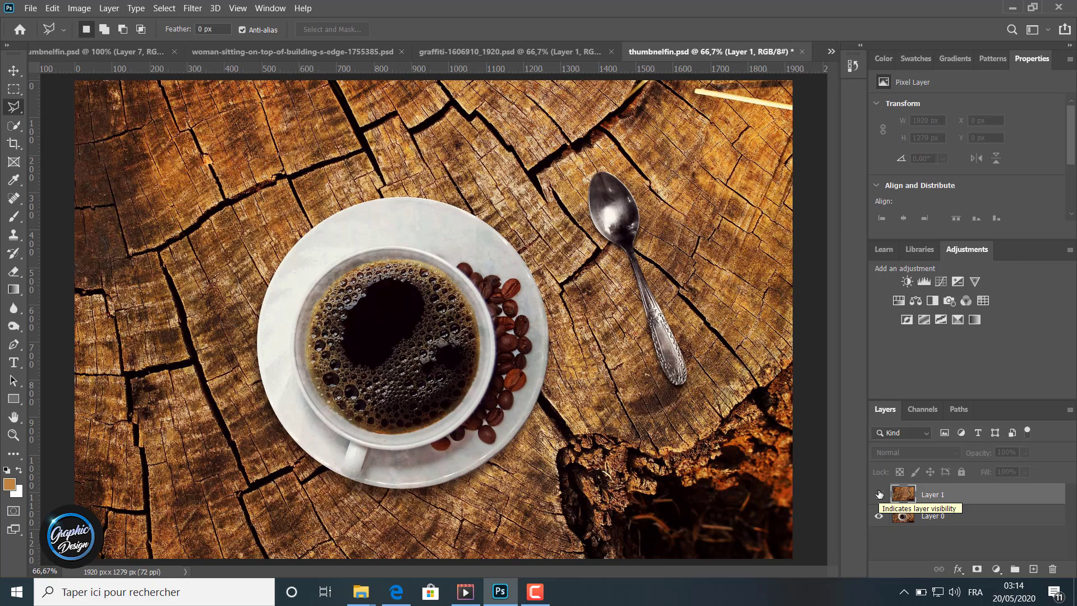
pyautogui.click(879, 495)
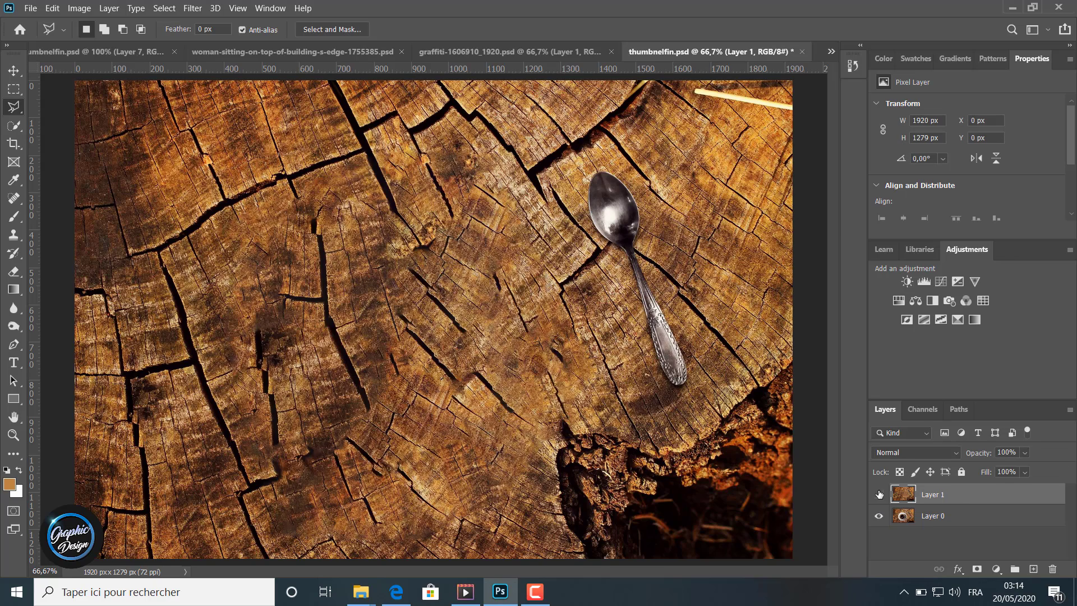
pyautogui.click(879, 494)
pyautogui.click(879, 494)
pyautogui.click(879, 494)
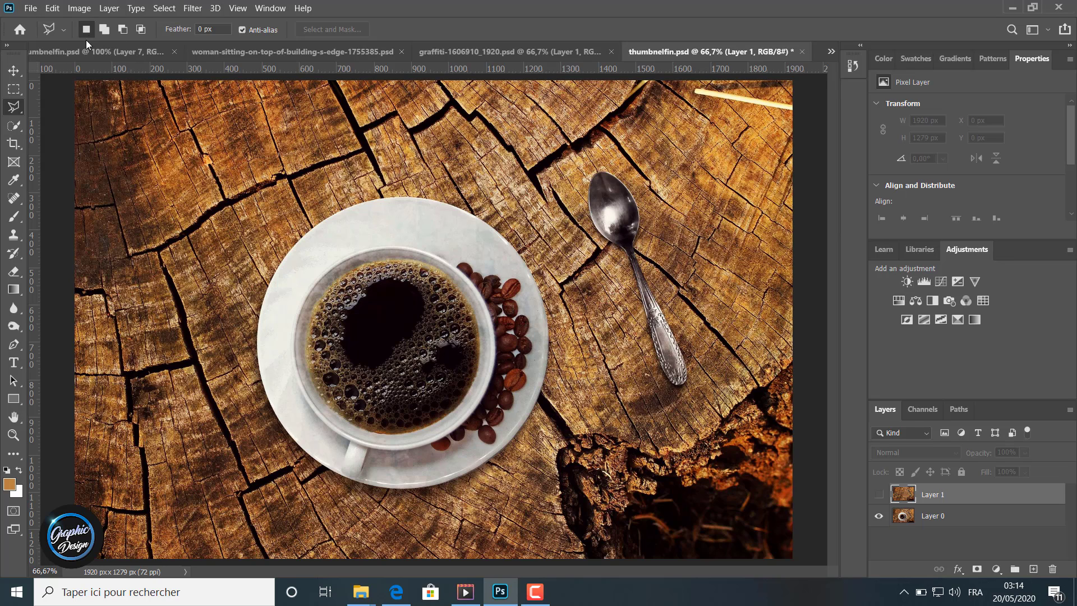
# Show the thumbnelfin.psd BEFORE/AFTER thumbnail, briefly return to the coffee photo, then back
pyautogui.click(59, 51)
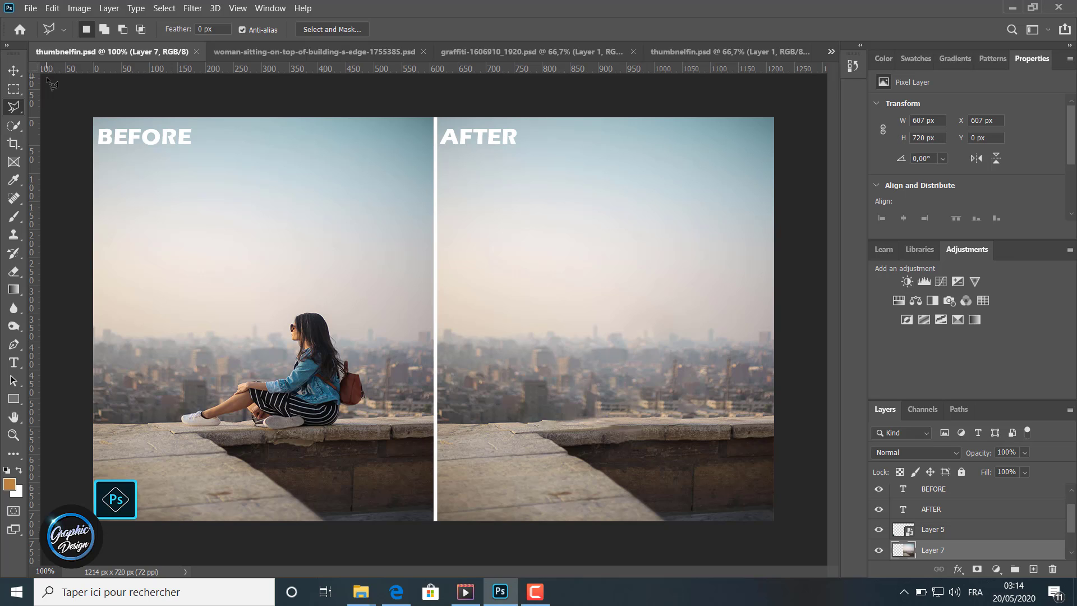
pyautogui.hotkey('ctrl', 'shift', 'Tab')
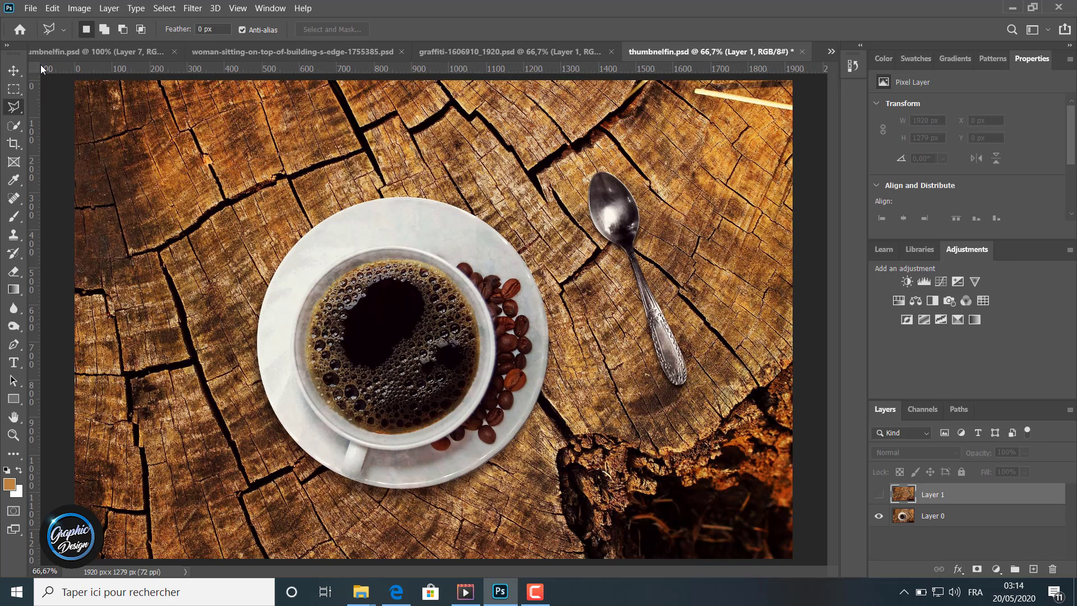
pyautogui.click(60, 51)
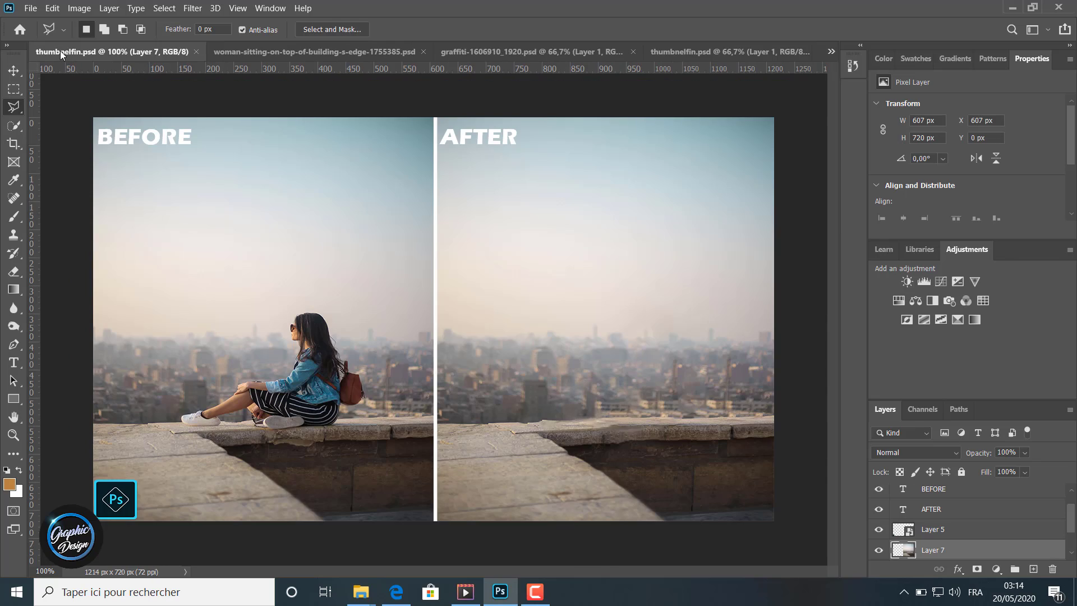